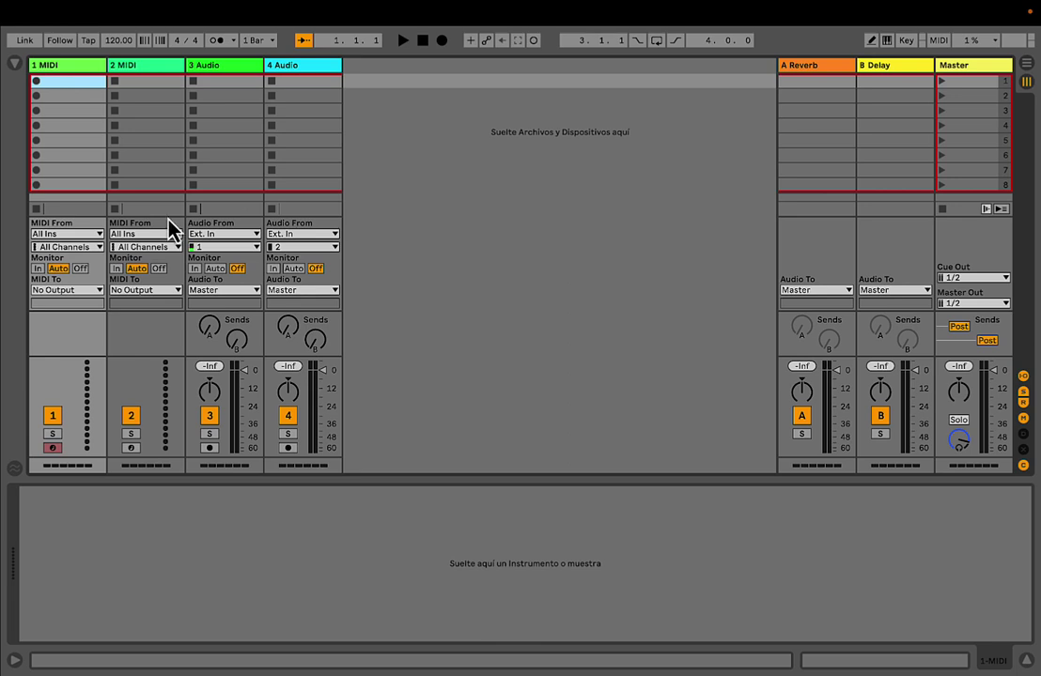
- Delete both MIDI tracks and the first audio track, keeping only one audio track
click(78, 65)
key(Delete)
key(Delete)
key(Delete)
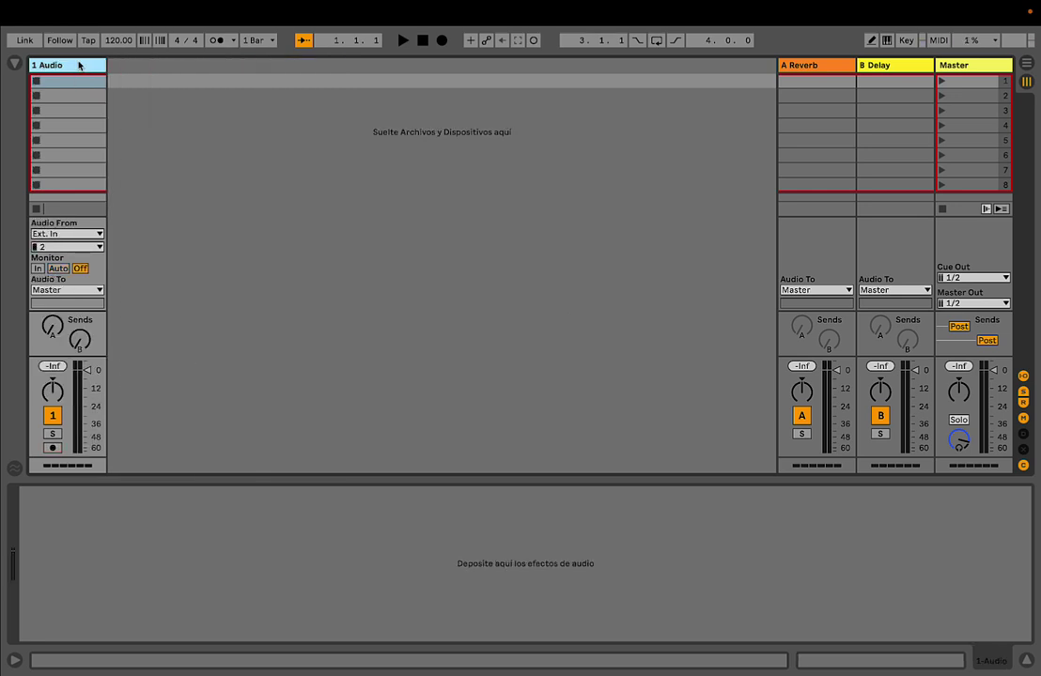
- Rename the remaining audio track deck1 and colour it red
key(super+r)
text(deck1)
key(Return)
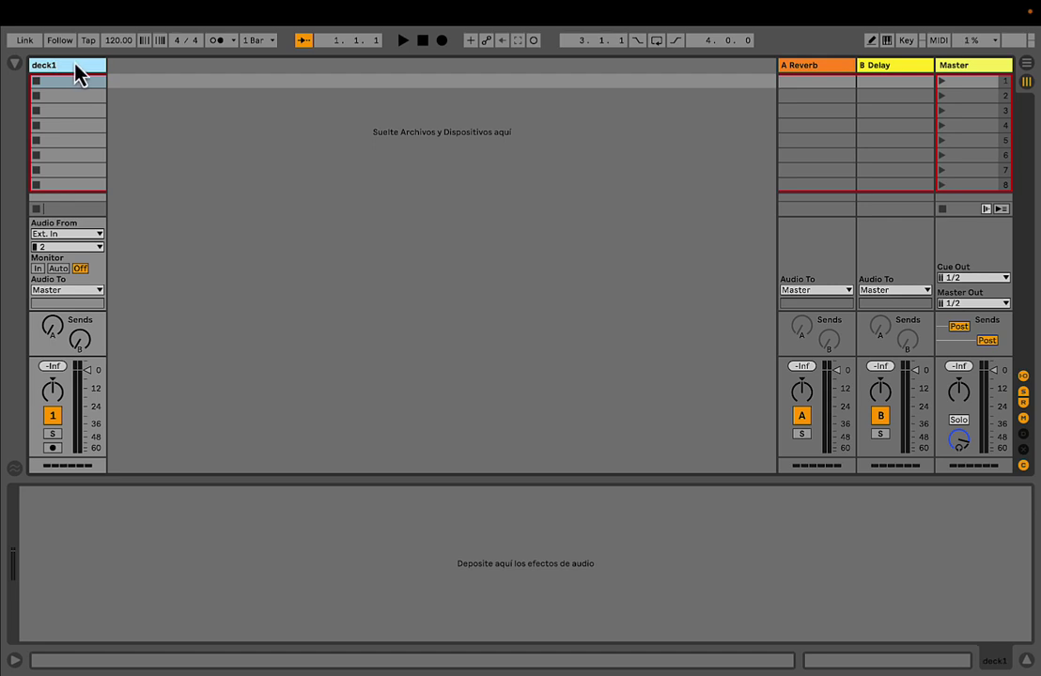
right_click(79, 65)
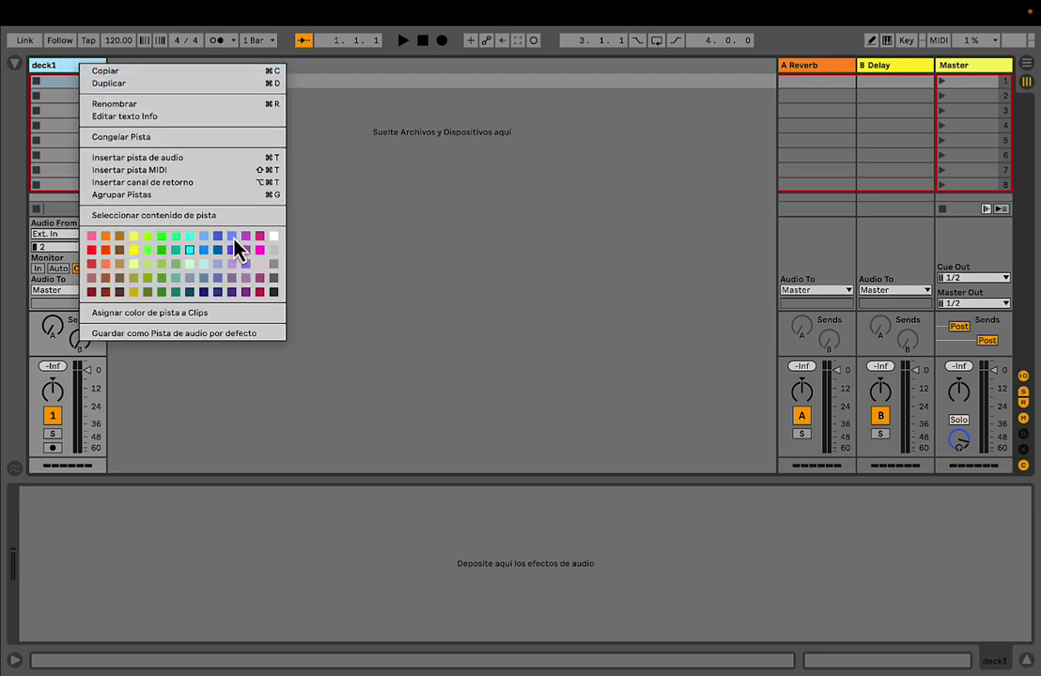
click(104, 251)
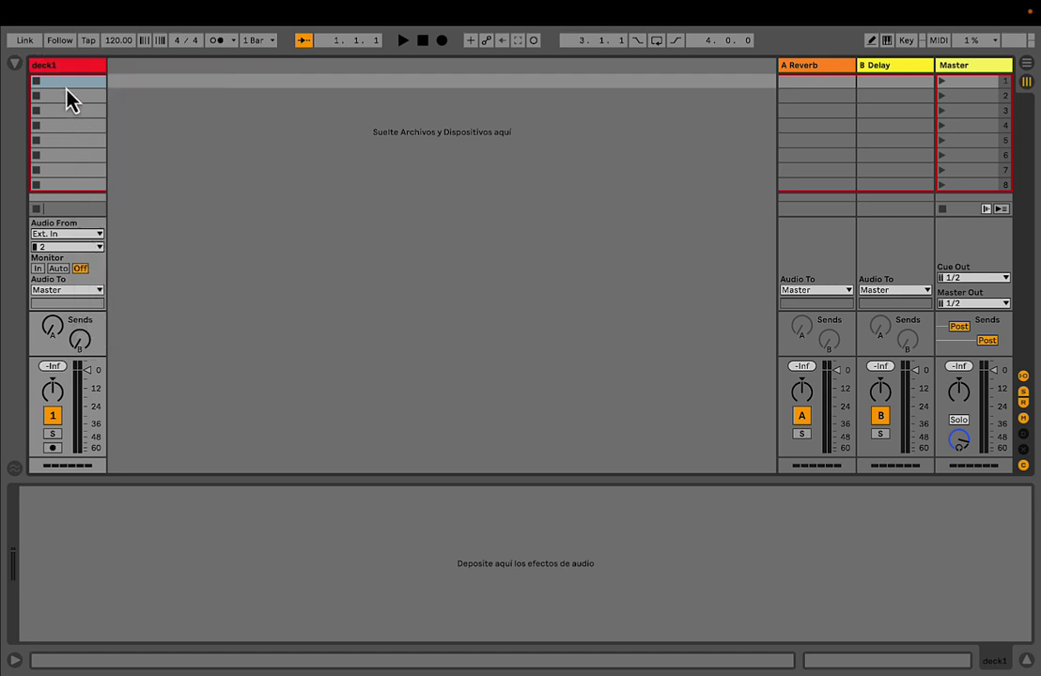
- Add the jc_TECHNO folder from the jc_Disk 2 drive to the browser's Places
click(14, 64)
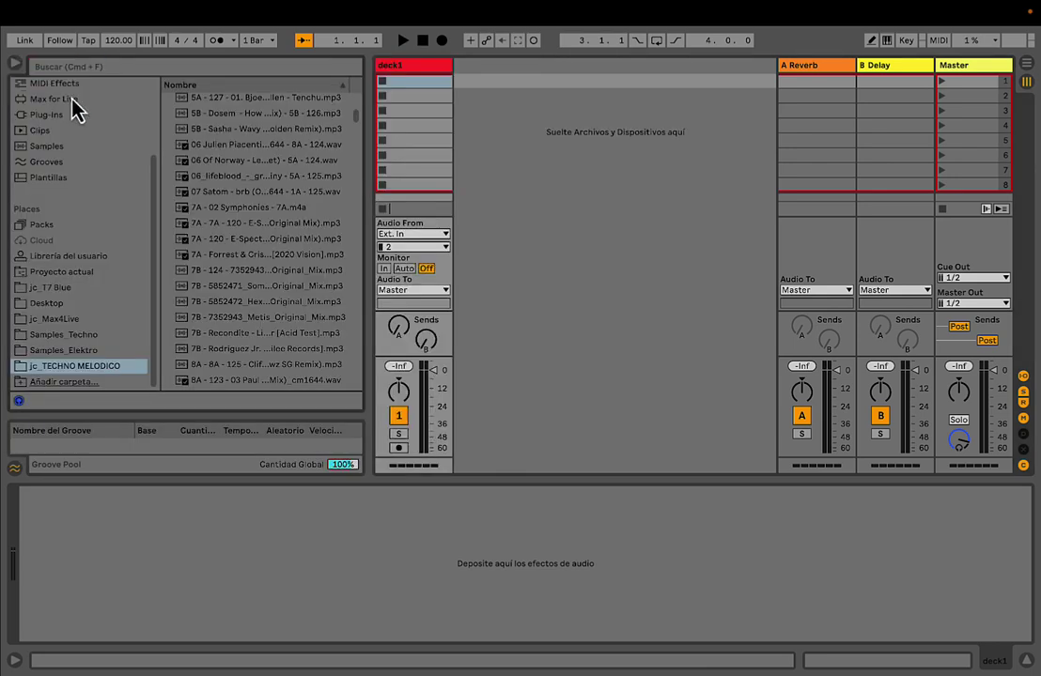
click(75, 381)
click(568, 94)
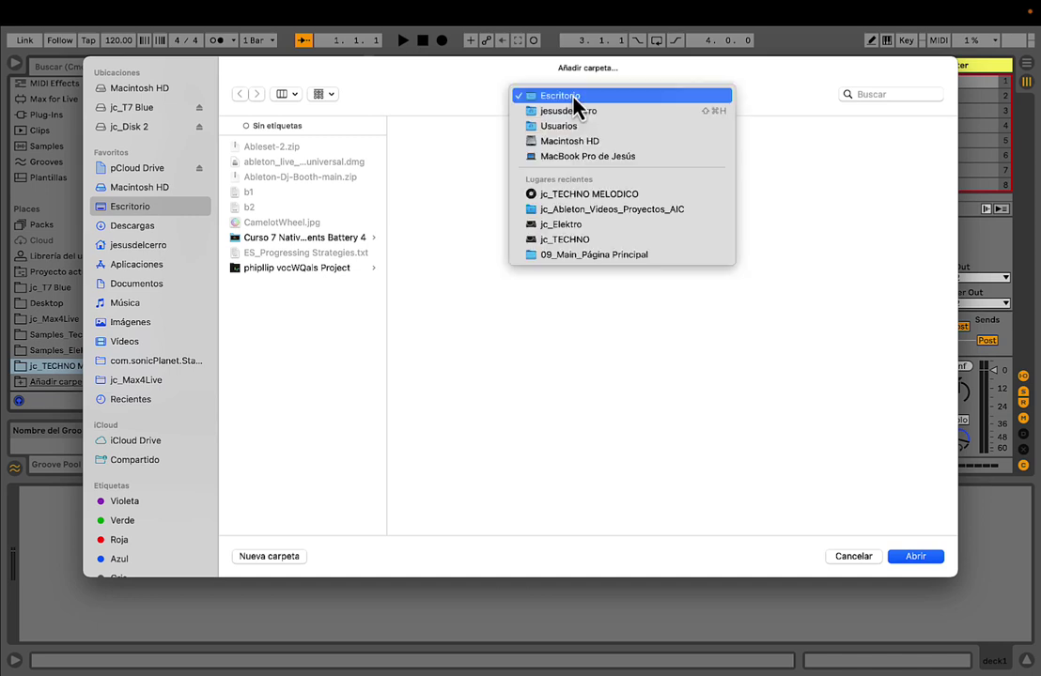
click(132, 131)
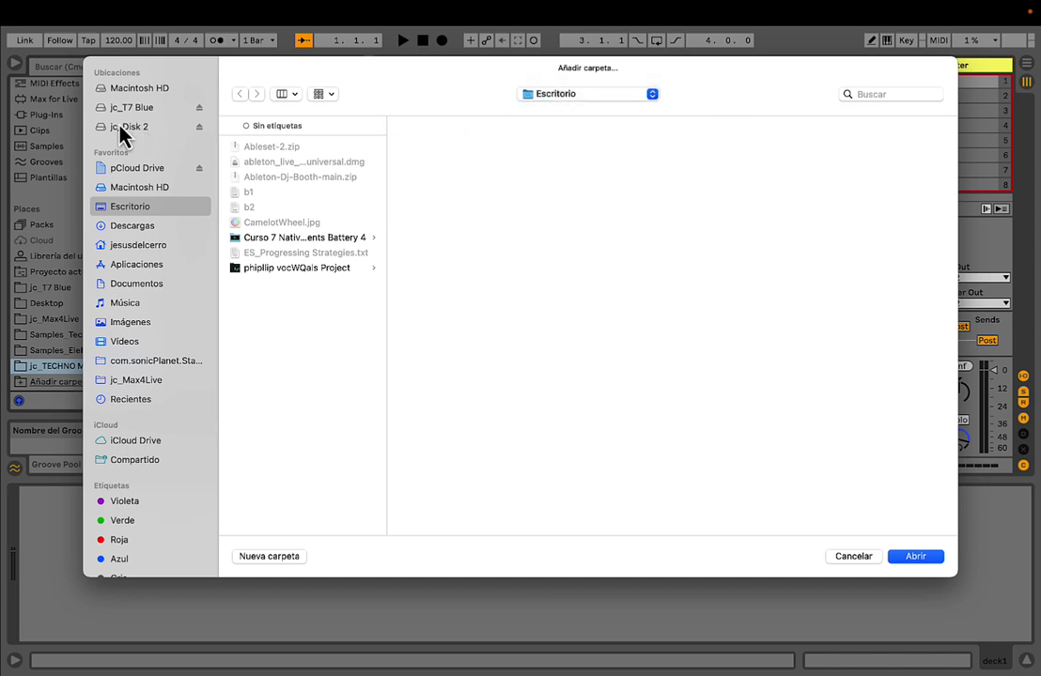
click(130, 127)
scroll(292, 167, down, 10)
scroll(292, 167, down, 2)
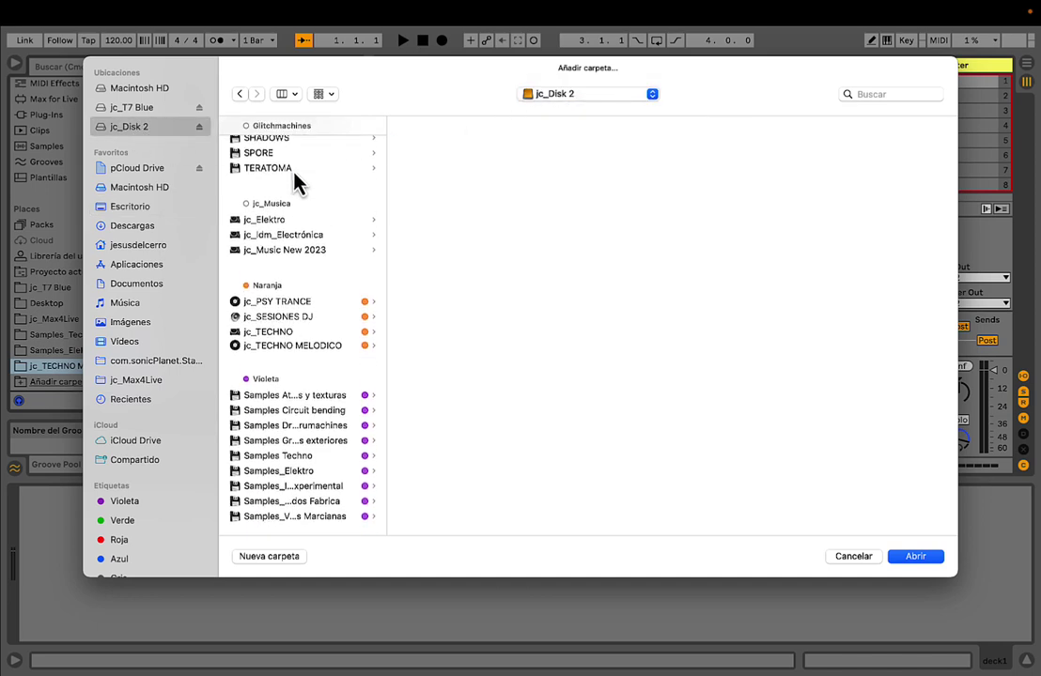
click(290, 345)
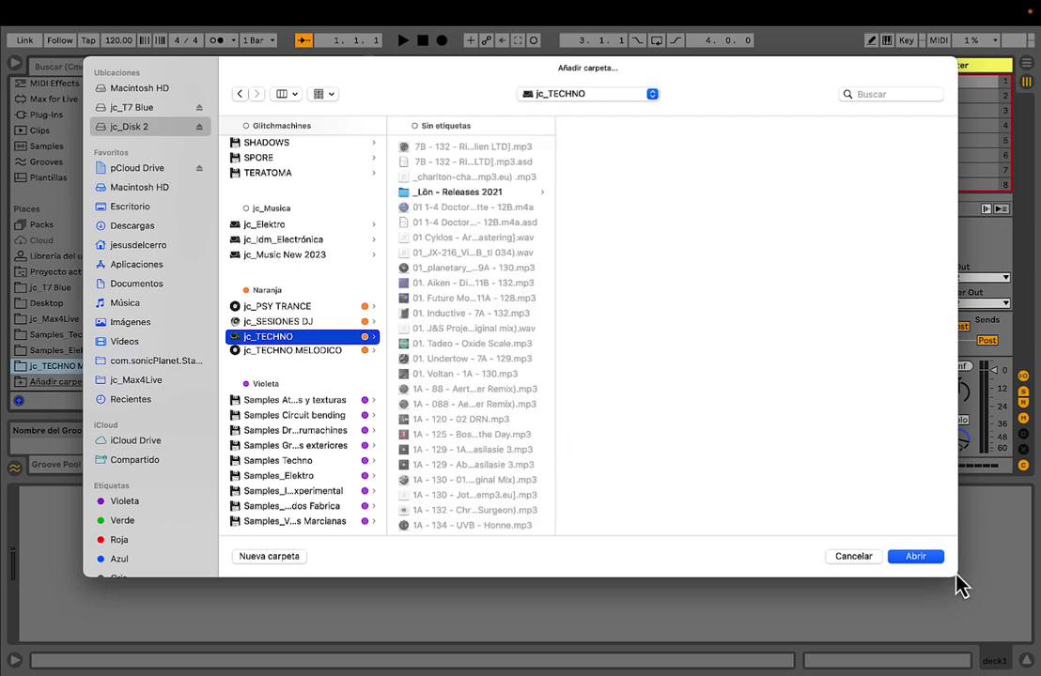
click(915, 556)
scroll(91, 280, down, 1)
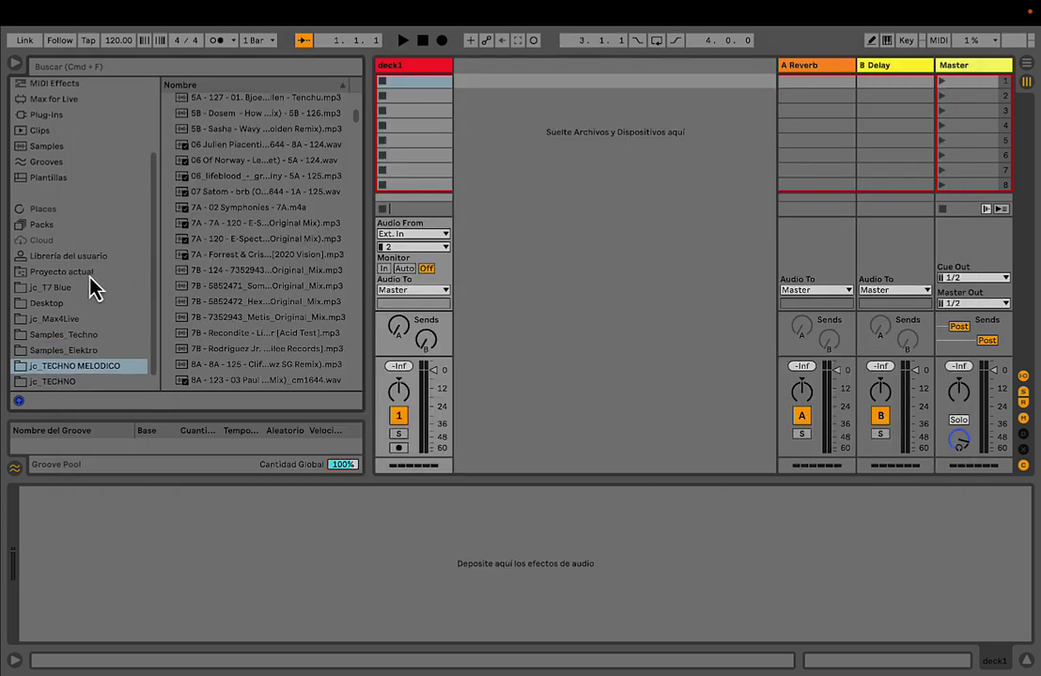
- Load the five consecutive songs from 6606970_Ghosts to 6949395_Beyond in the jc_TECHNO MELODICO folder into deck1's first clip slots
click(78, 367)
click(82, 356)
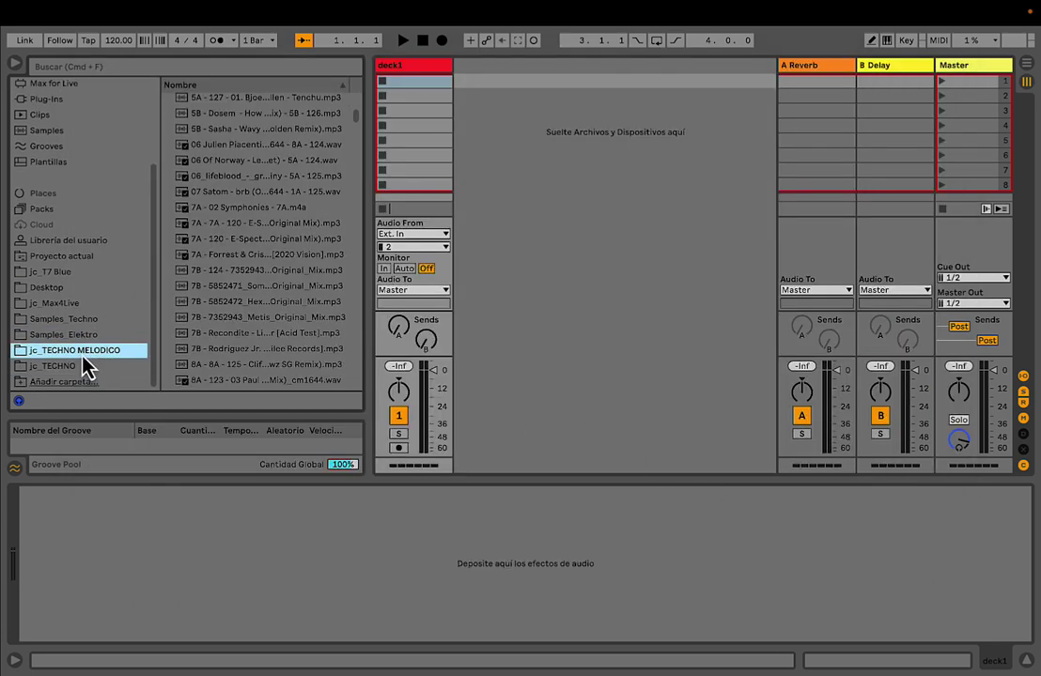
scroll(262, 284, down, 5)
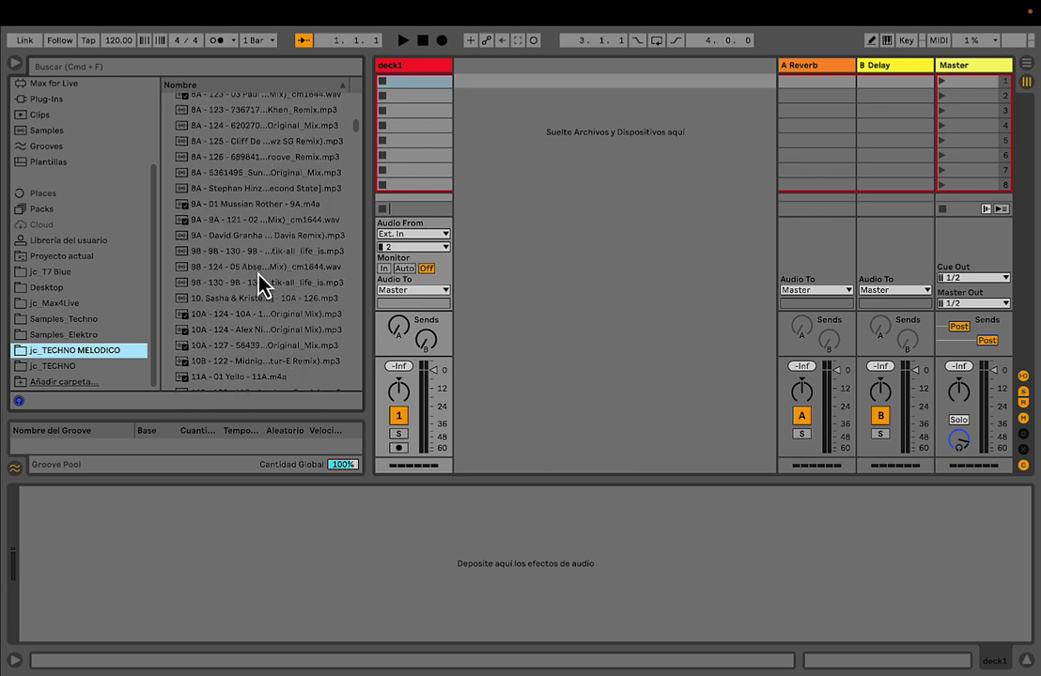
scroll(257, 275, down, 3)
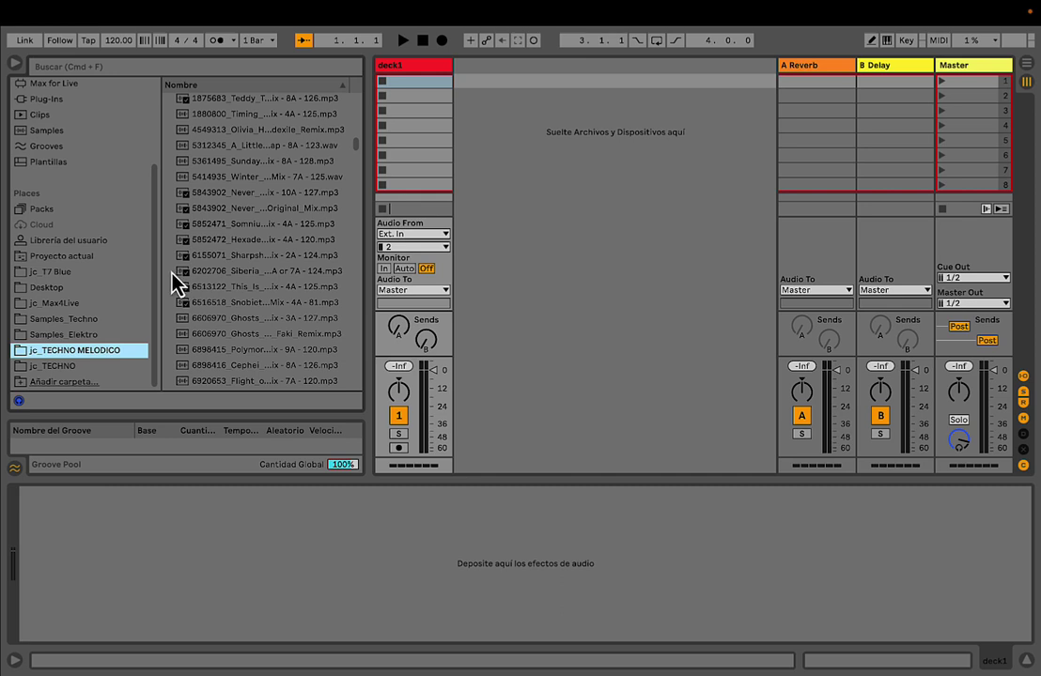
scroll(171, 282, down, 6)
drag(170, 206, 169, 146)
drag(314, 144, 407, 97)
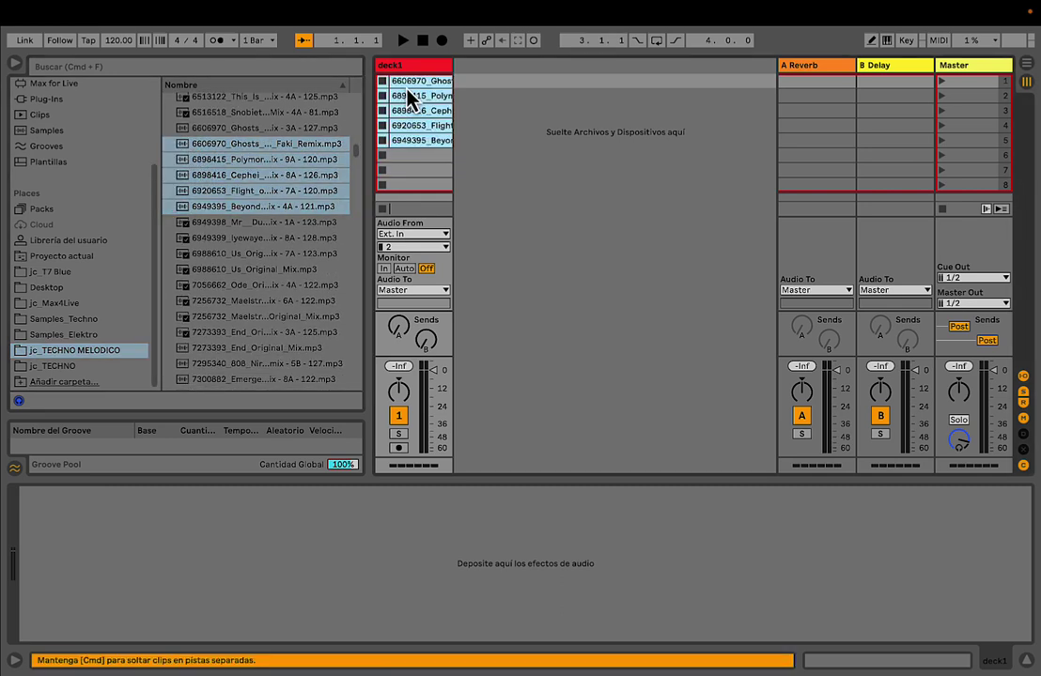
drag(406, 139, 407, 139)
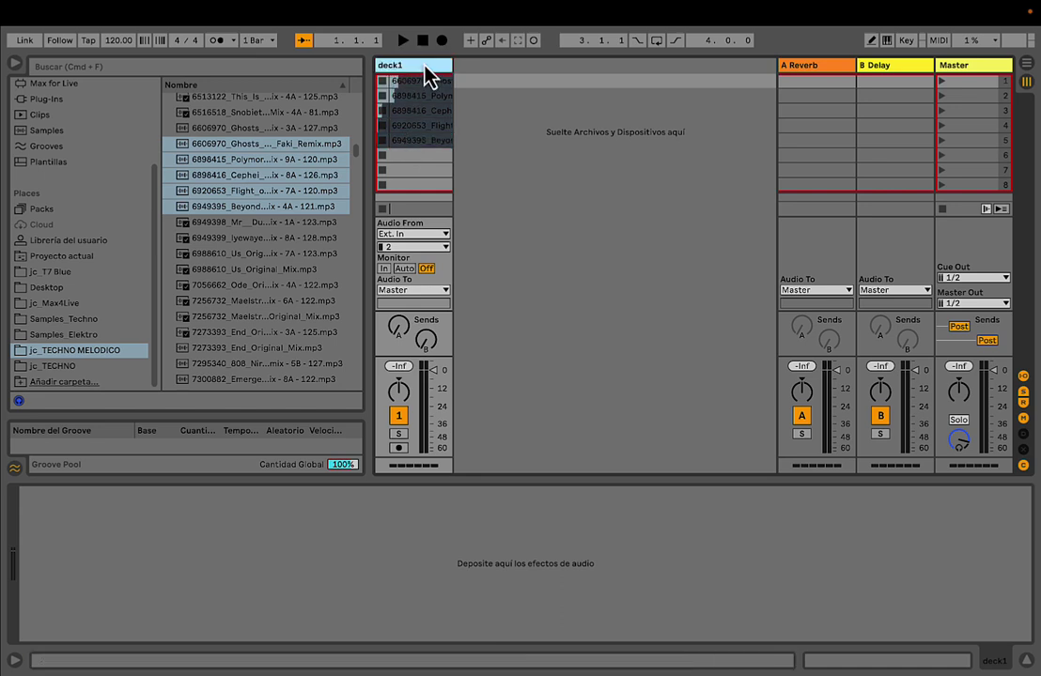
- Insert a new audio track beside deck1, named deck2 and coloured blue
key(super+t)
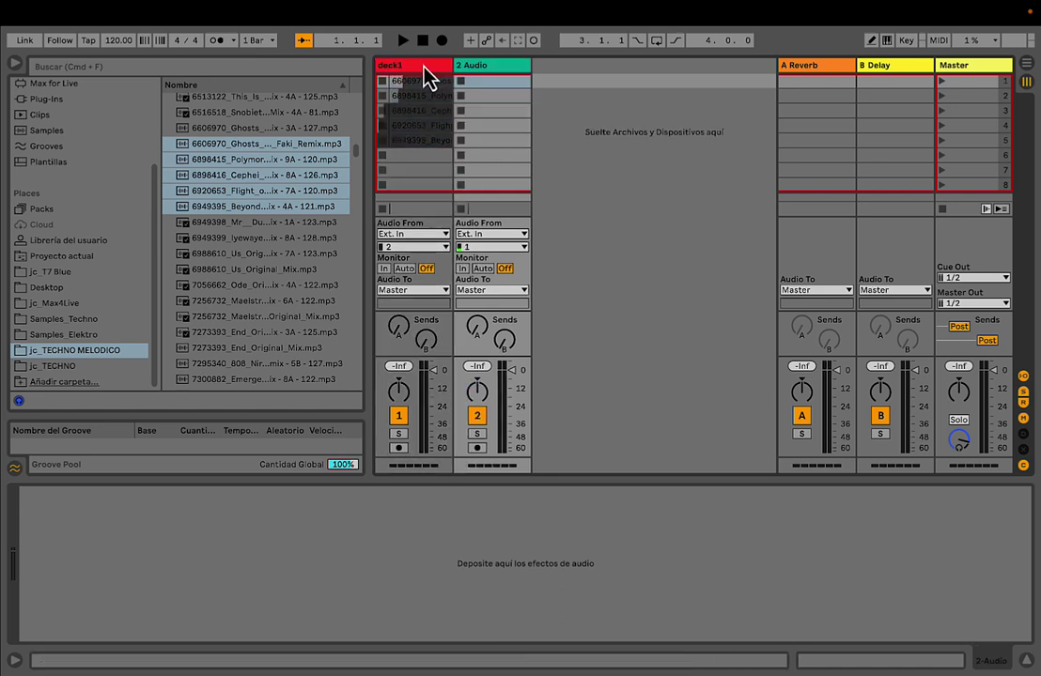
right_click(508, 67)
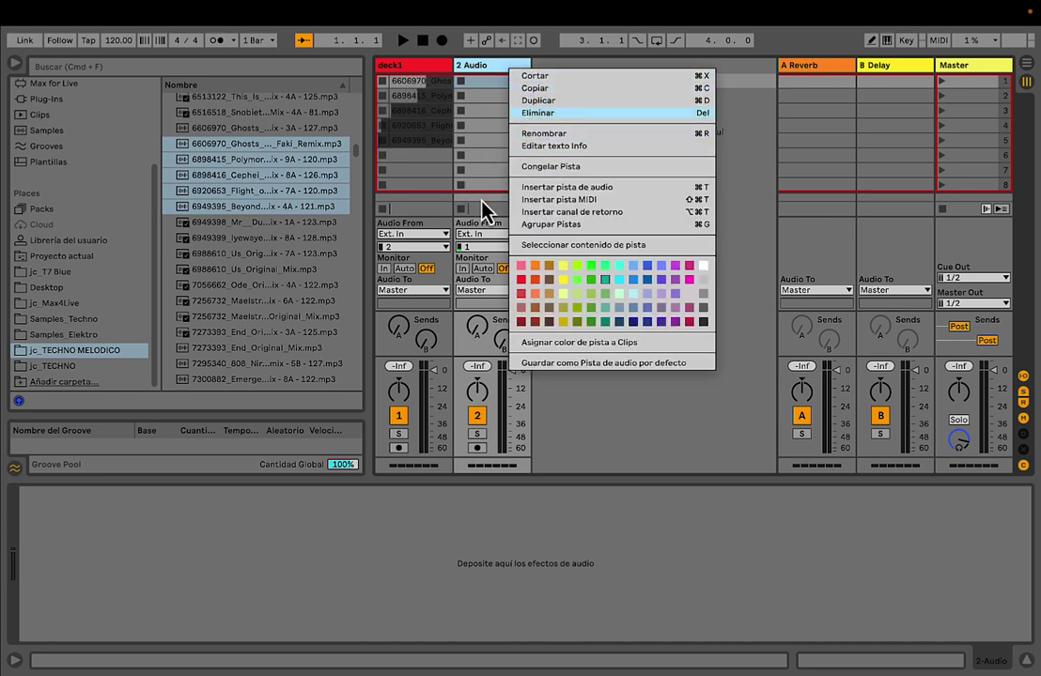
click(550, 134)
text(deck2)
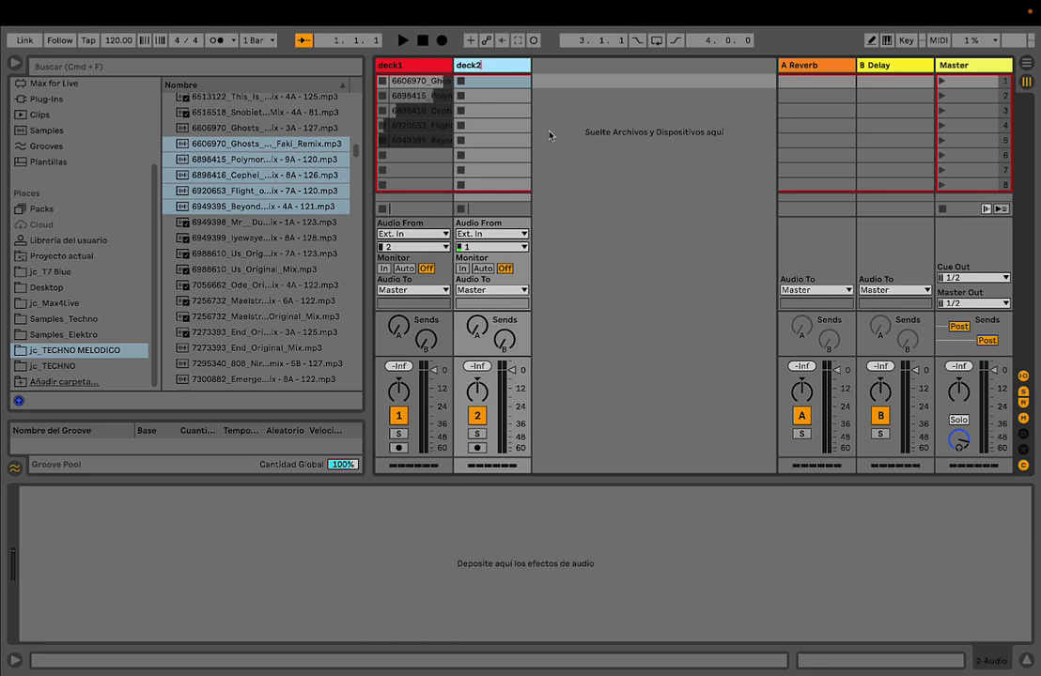
key(Return)
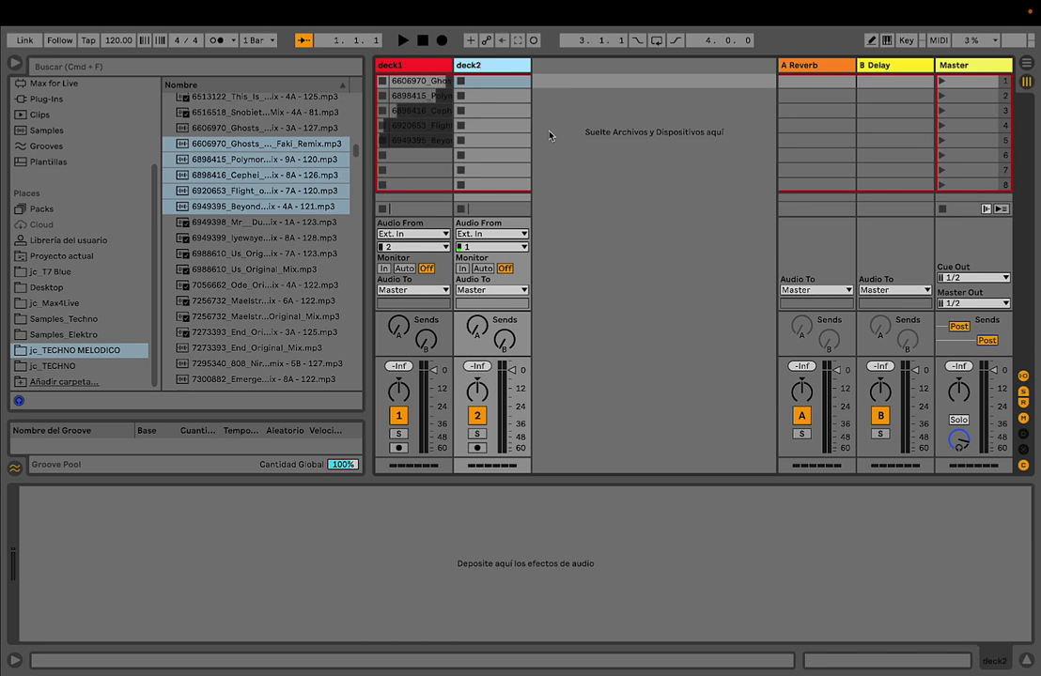
right_click(506, 67)
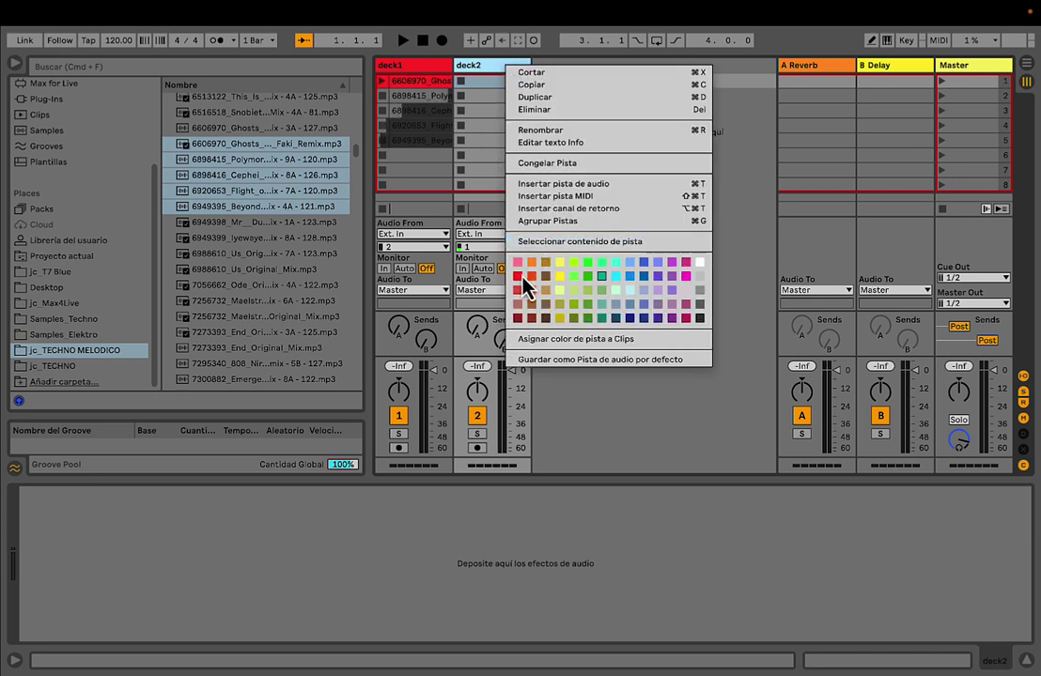
click(646, 275)
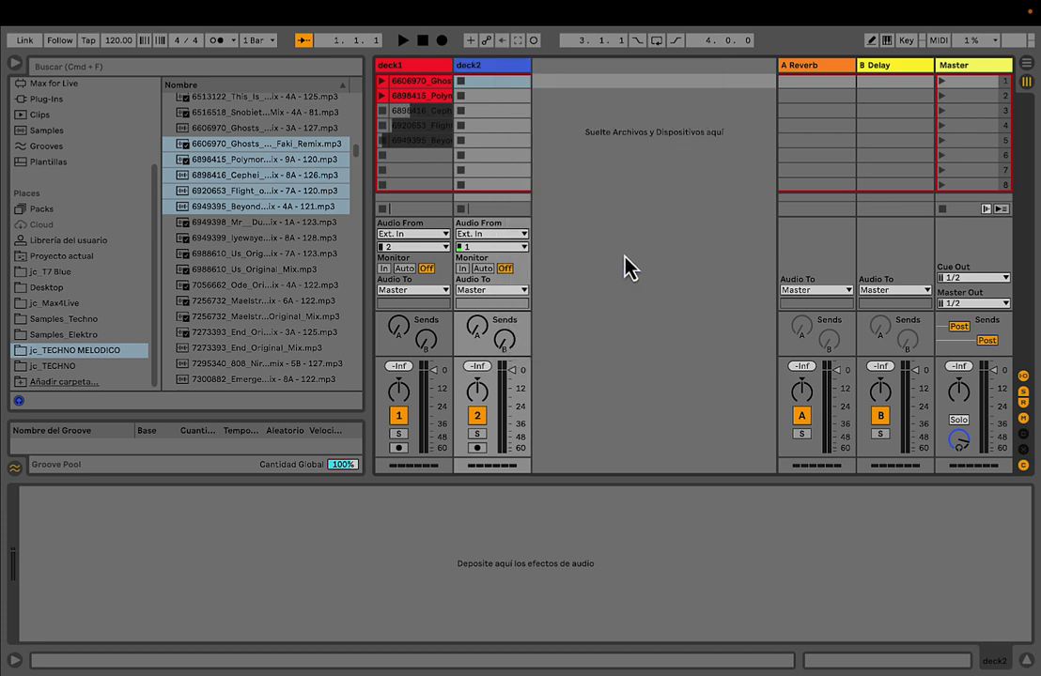
- Load the six songs from 7273393_End_Original_Mix.mp3 to 7364134_Apollo in the same folder into deck2's first clip slots
scroll(214, 230, down, 6)
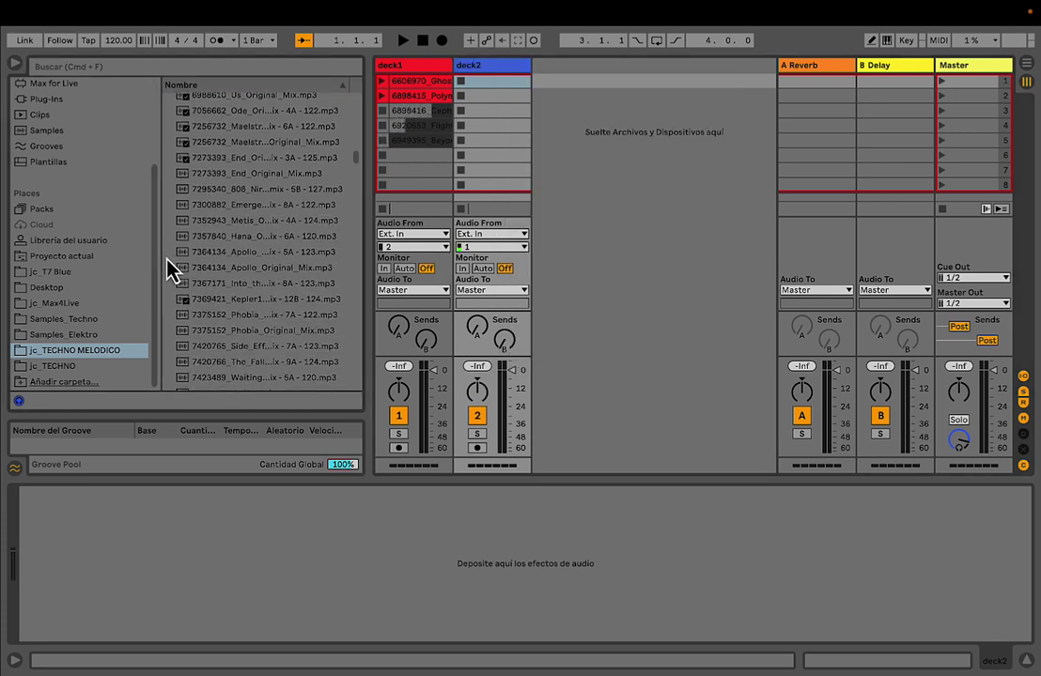
drag(168, 255, 479, 92)
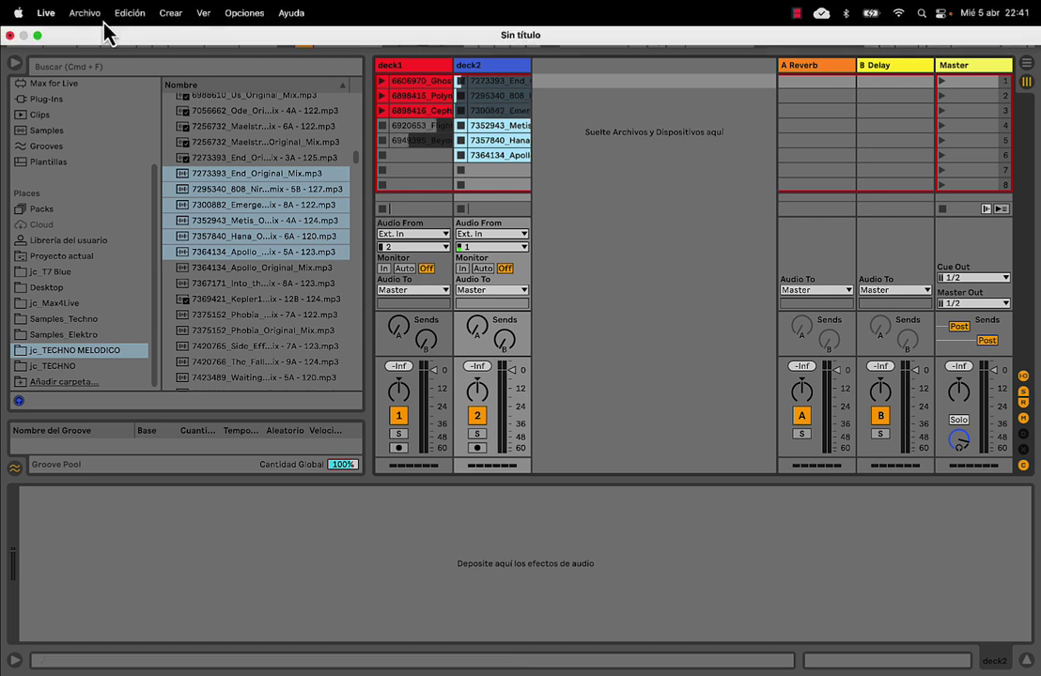
- Save the Live Set under the name AIC dj in the Escritorio folder
click(79, 13)
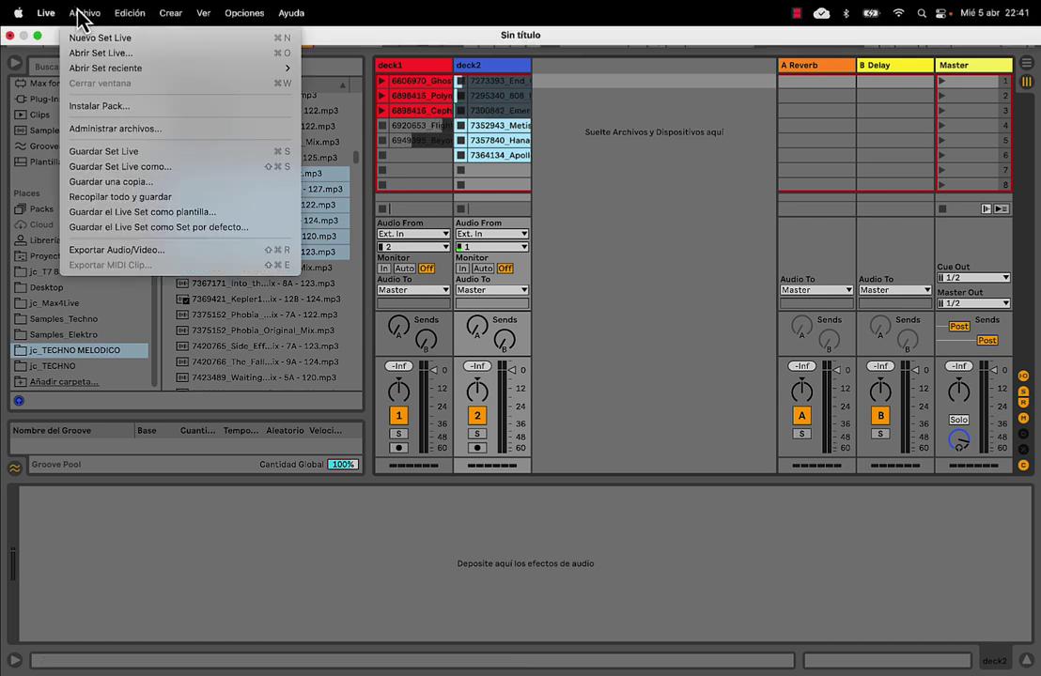
click(111, 169)
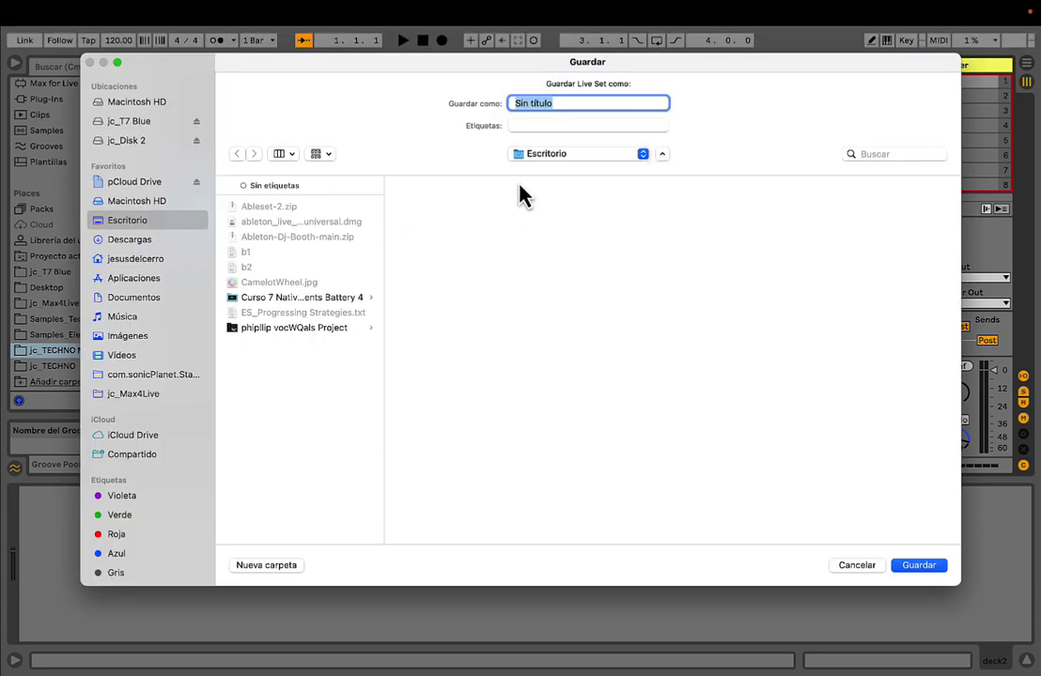
text(AIC dj)
key(Return)
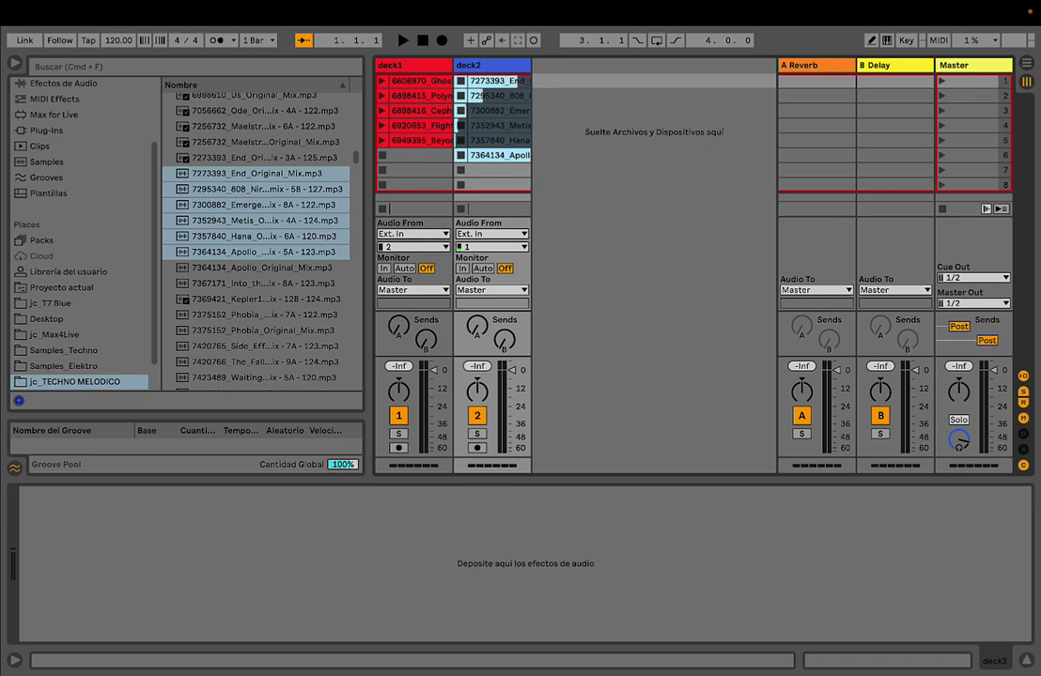
- Switch to Finder and view the contents of the AIC dj Project folder
click(39, 36)
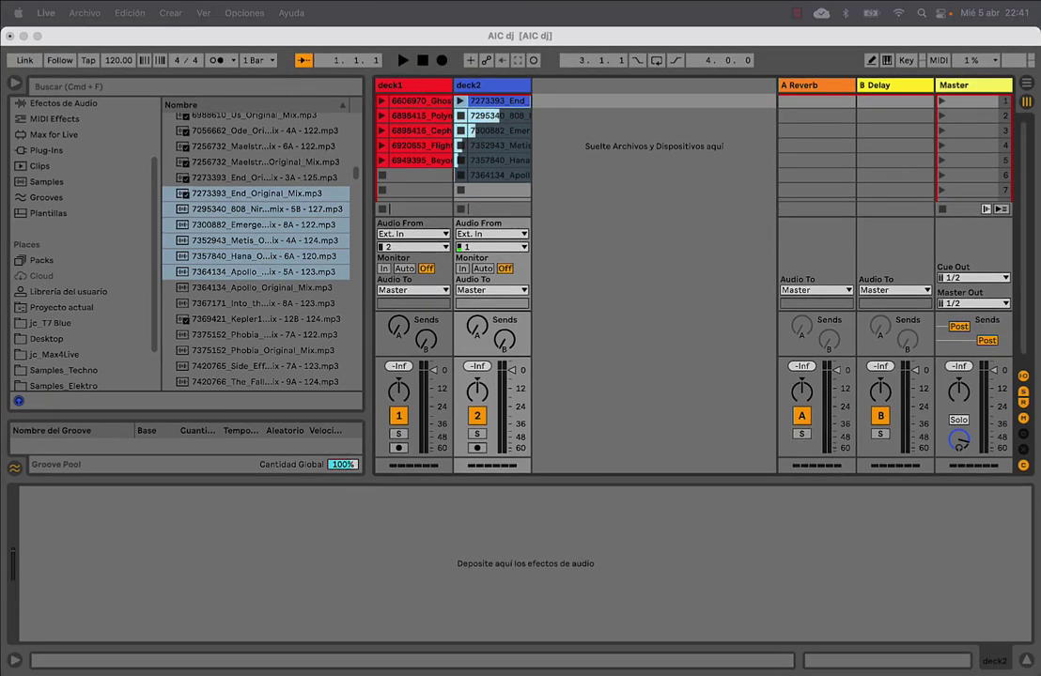
drag(246, 0, 340, 180)
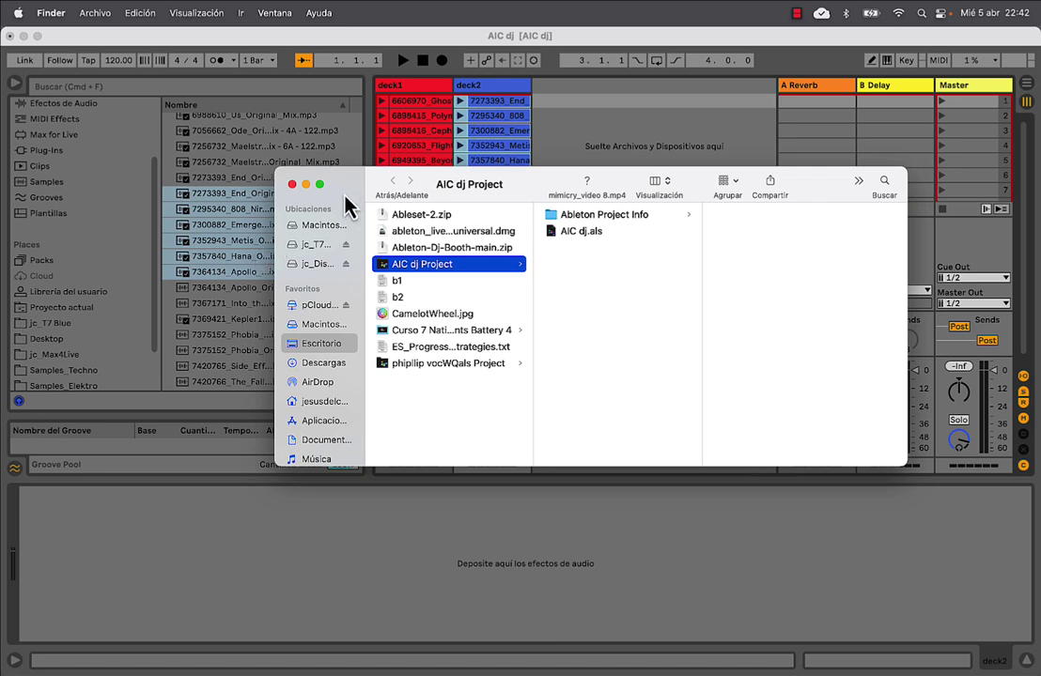
- Return to Ableton Live and collect all and save, copying media files from all four source categories into the project
click(105, 45)
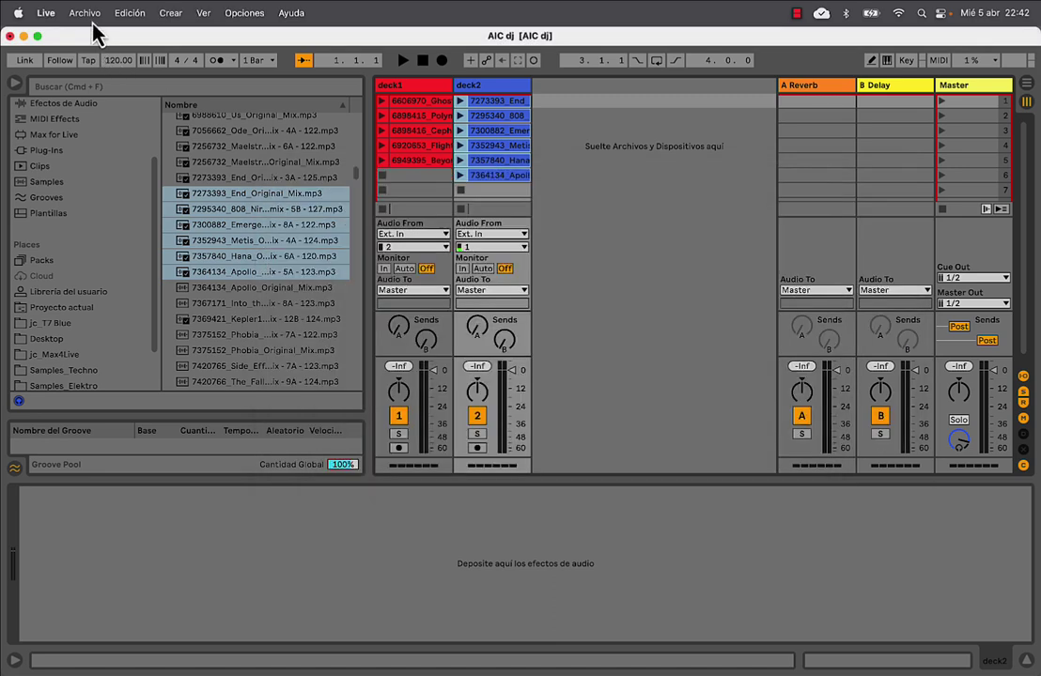
click(89, 13)
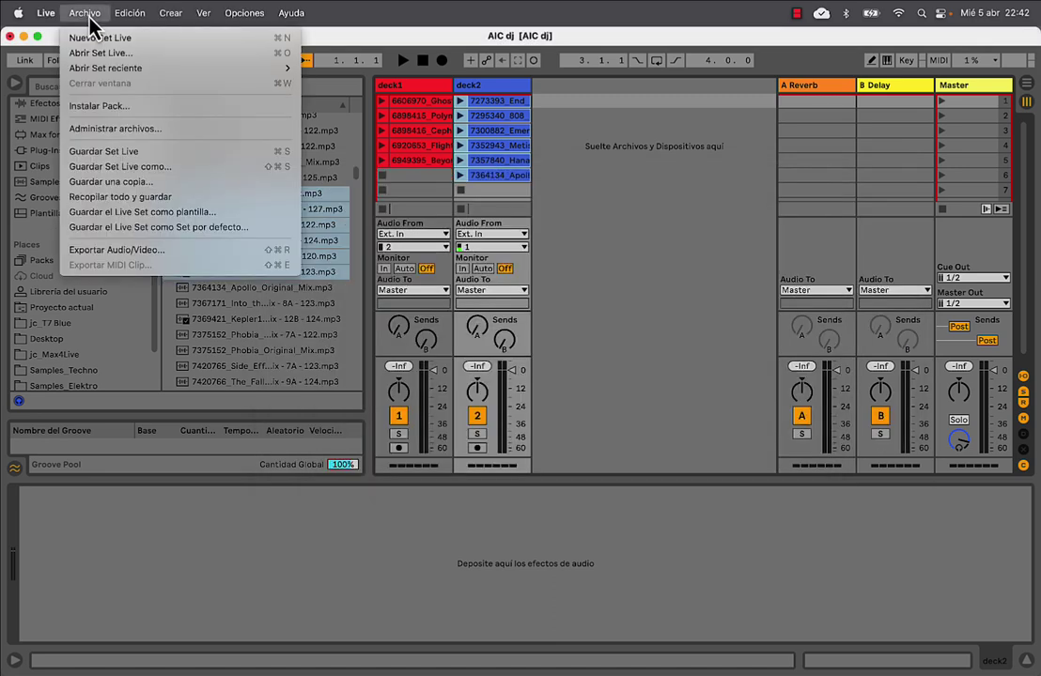
click(101, 198)
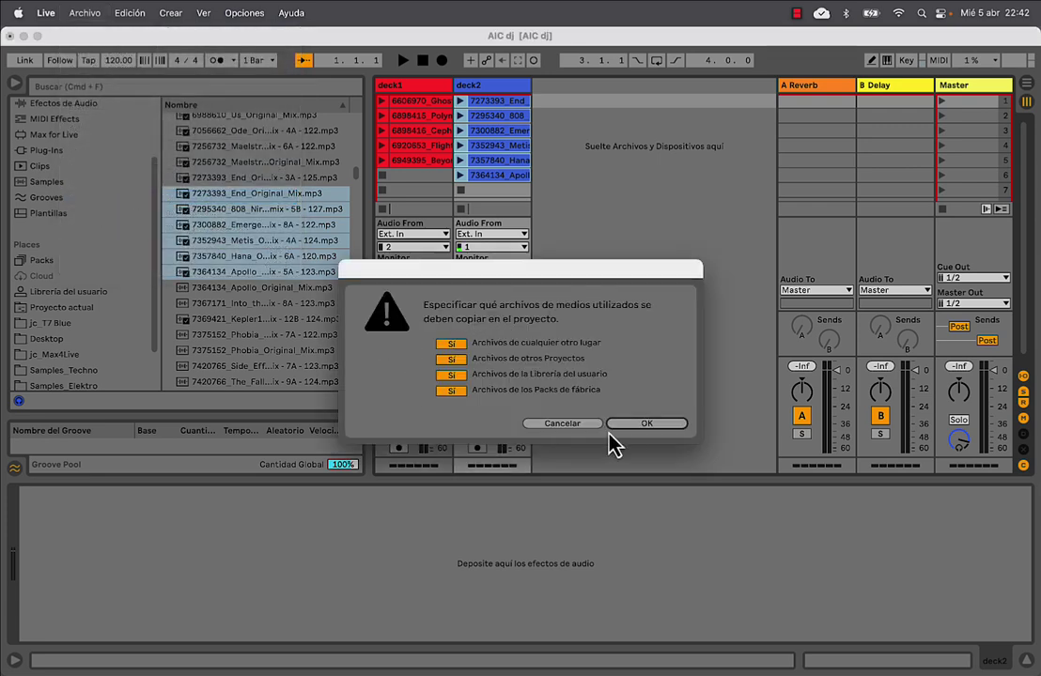
click(646, 423)
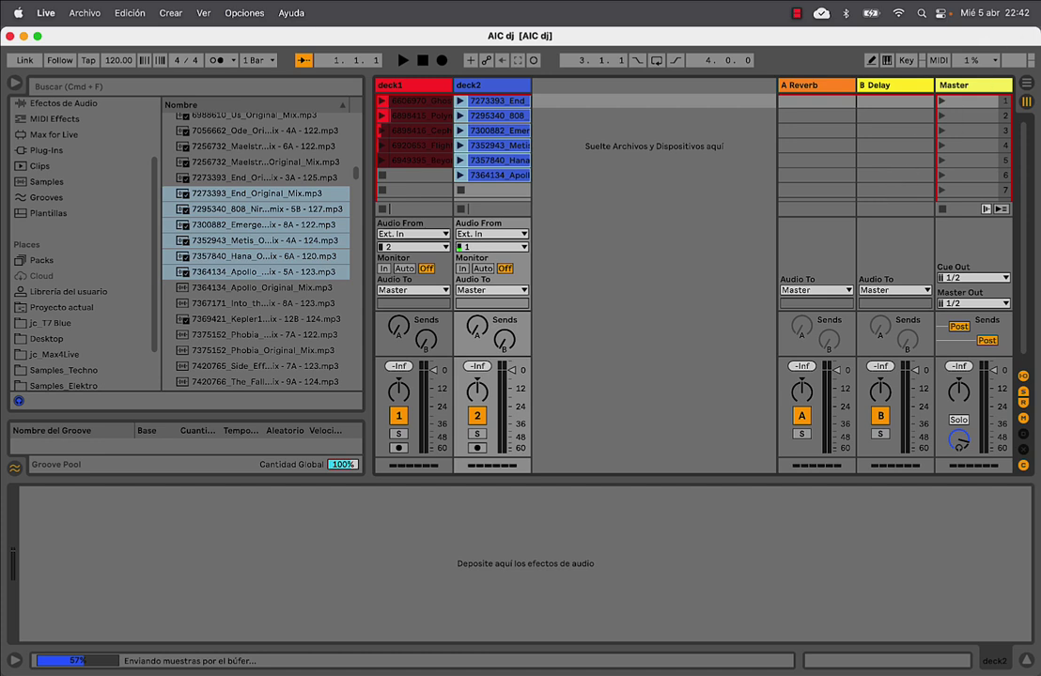
- Switch to Finder and examine the Live Set copy in the AIC dj Project's Backup folder
key(super+Tab)
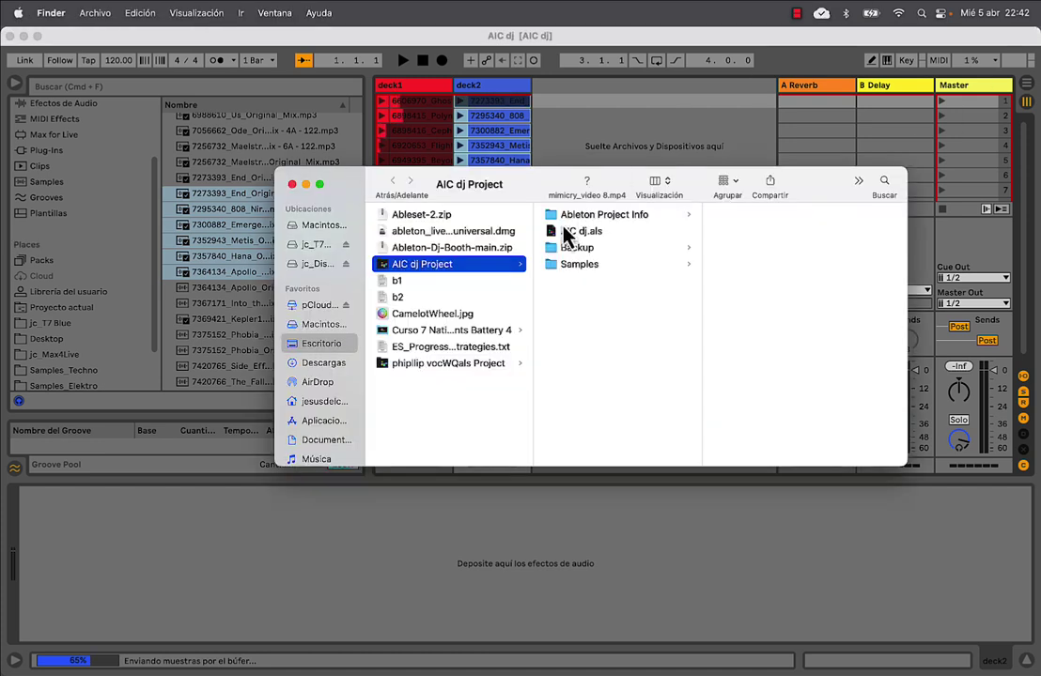
click(639, 250)
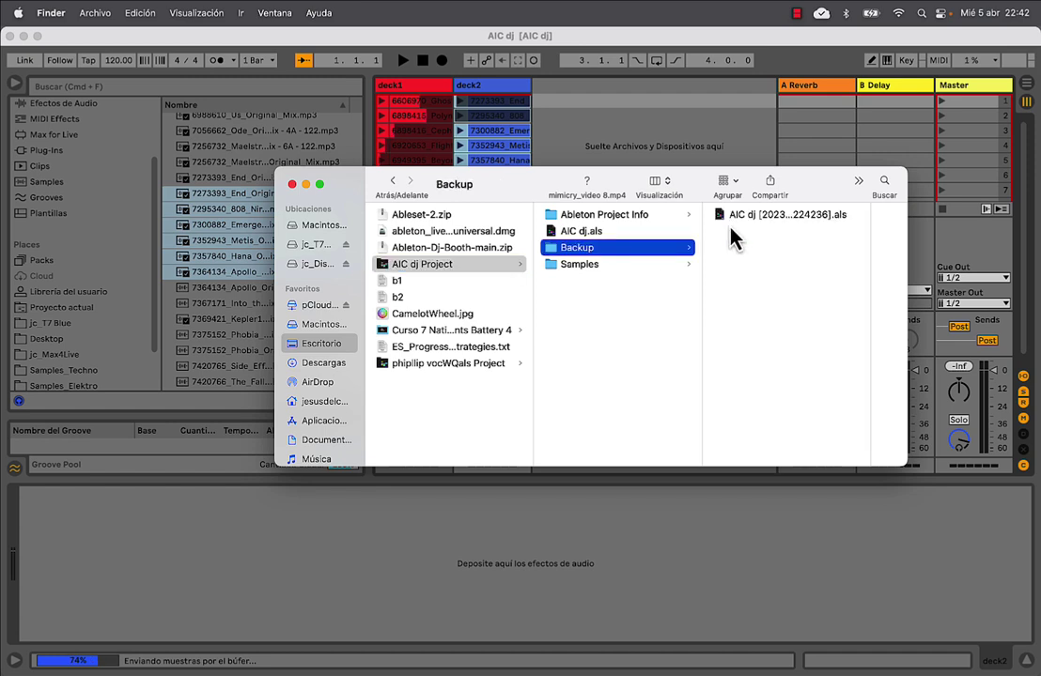
click(778, 217)
scroll(795, 329, down, 2)
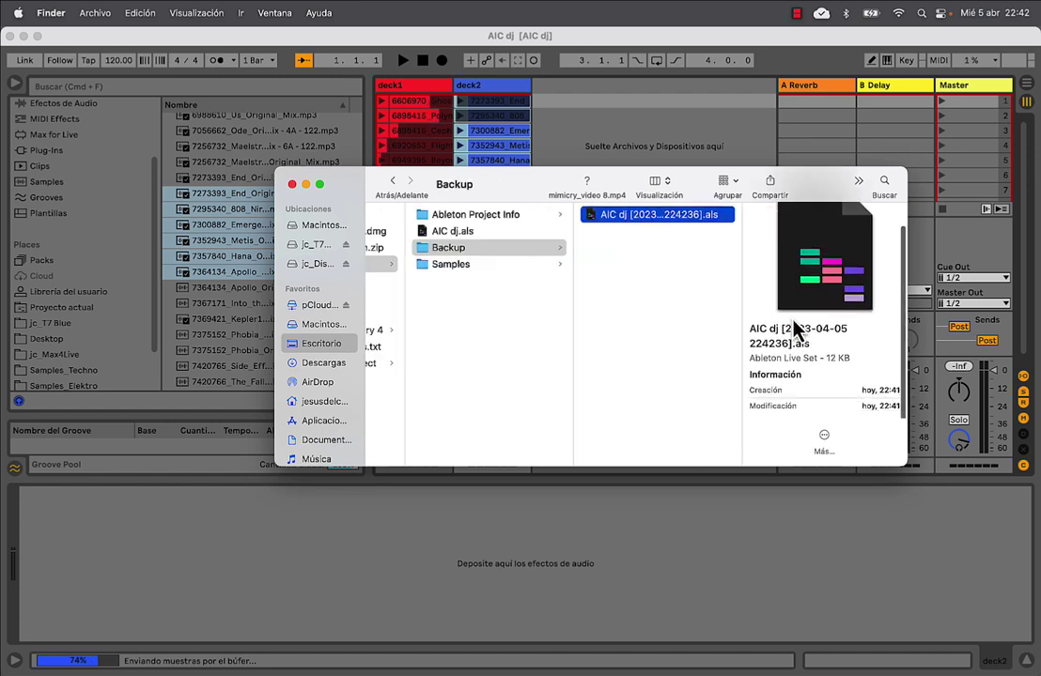
- Examine the song and analysis files in the Imported folder inside the project's Samples folder
click(522, 265)
click(654, 216)
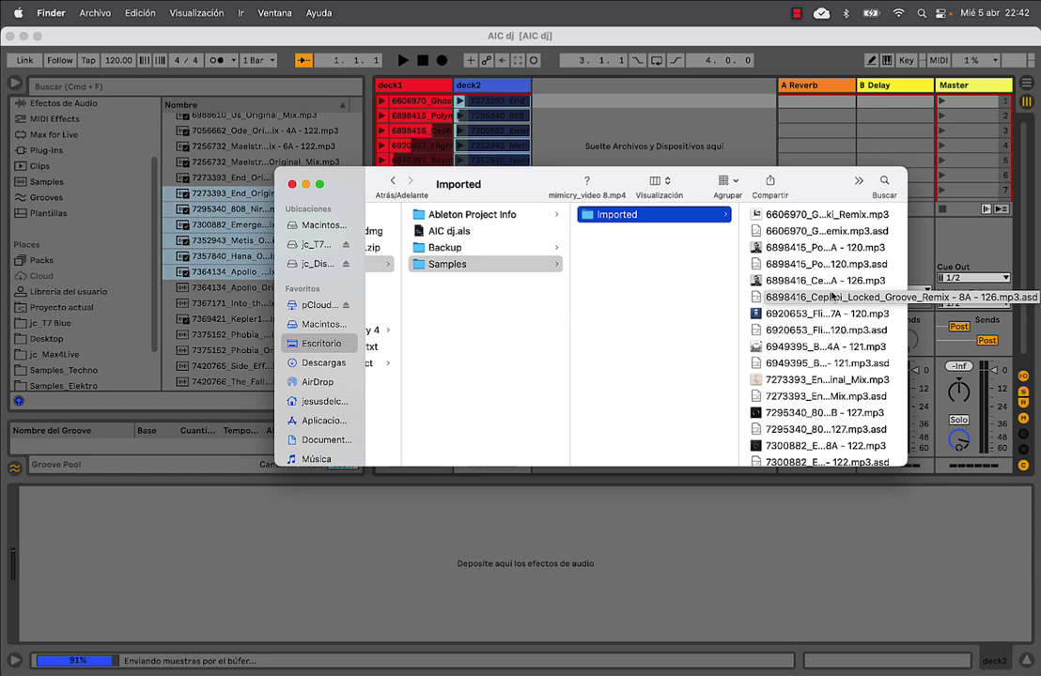
scroll(700, 296, left, 1)
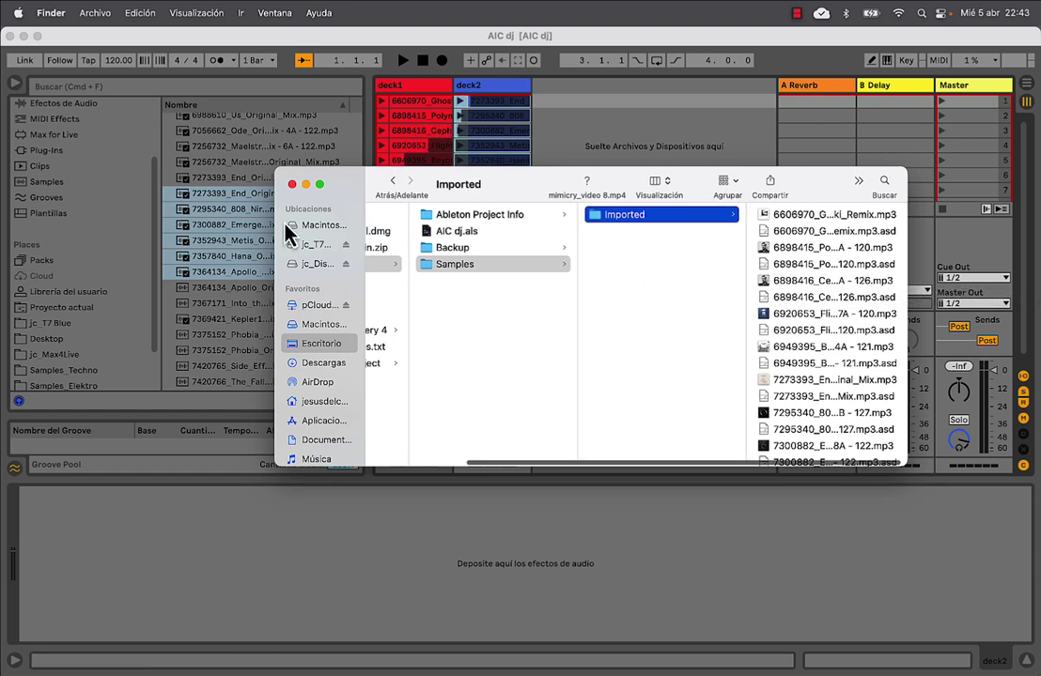
- Close the Finder window, return to Ableton Live and hide the browser to leave more room for the session tracks
click(292, 185)
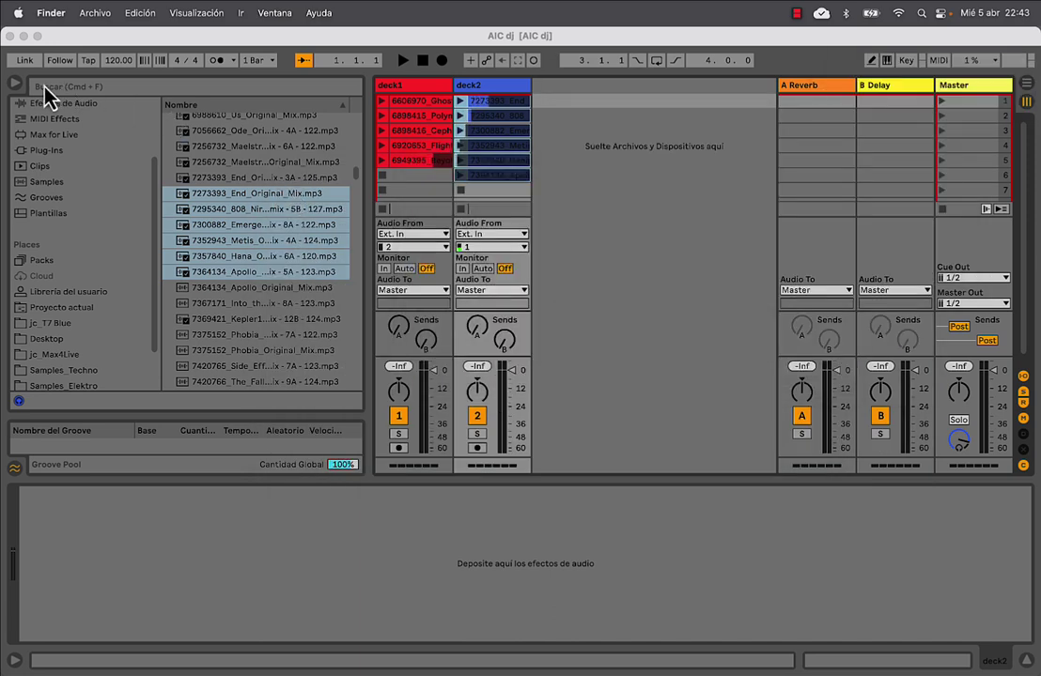
click(19, 94)
click(18, 87)
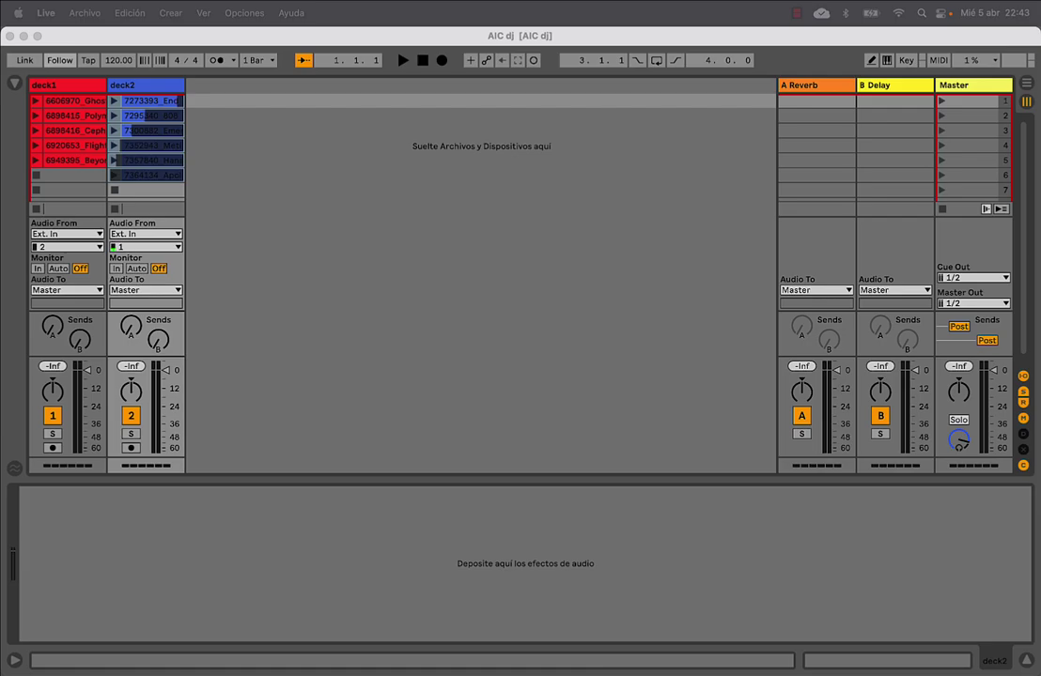
- Switch to Chrome, read the Voodoohop Live Tools device overview on maxforlive.com and preview the CamelotWheel.jpg image
drag(561, 0, 627, 70)
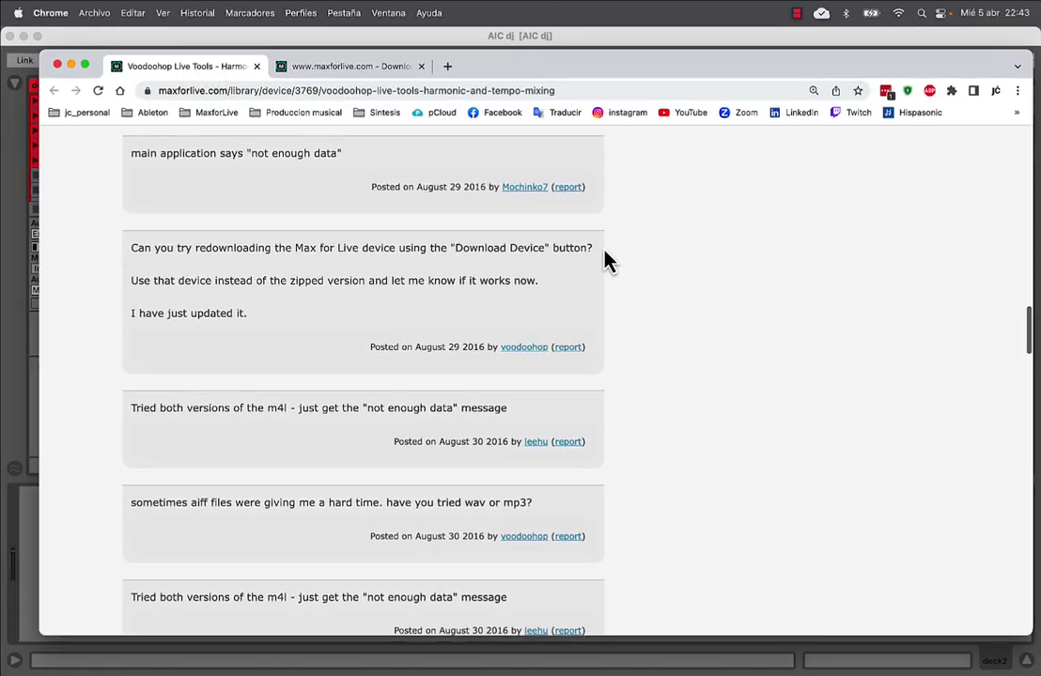
scroll(604, 260, up, 15)
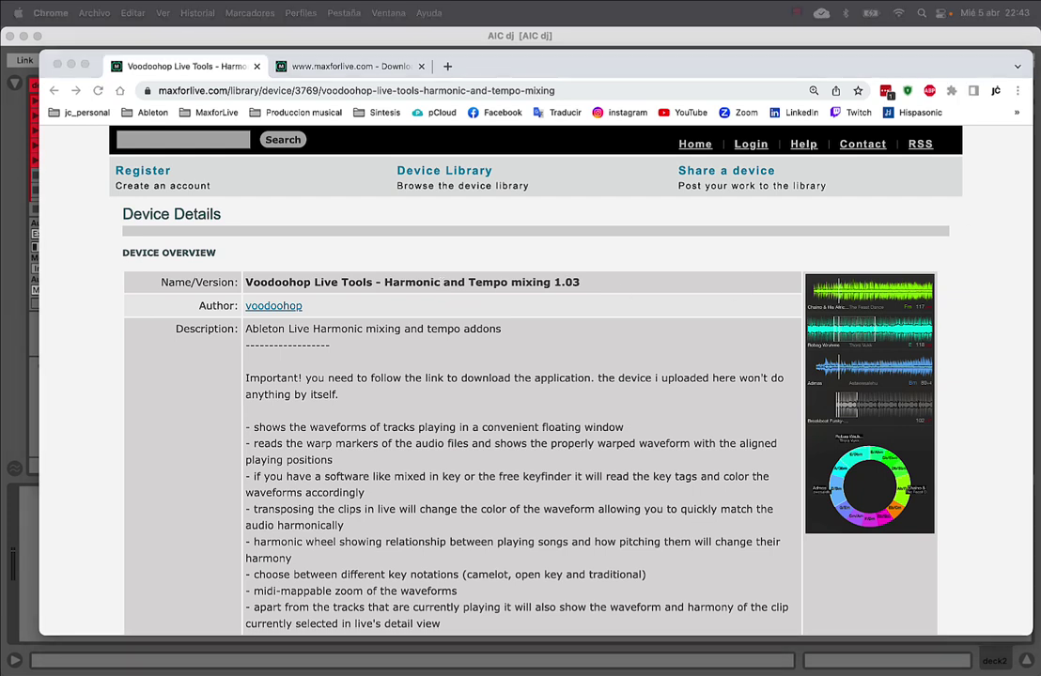
key(space)
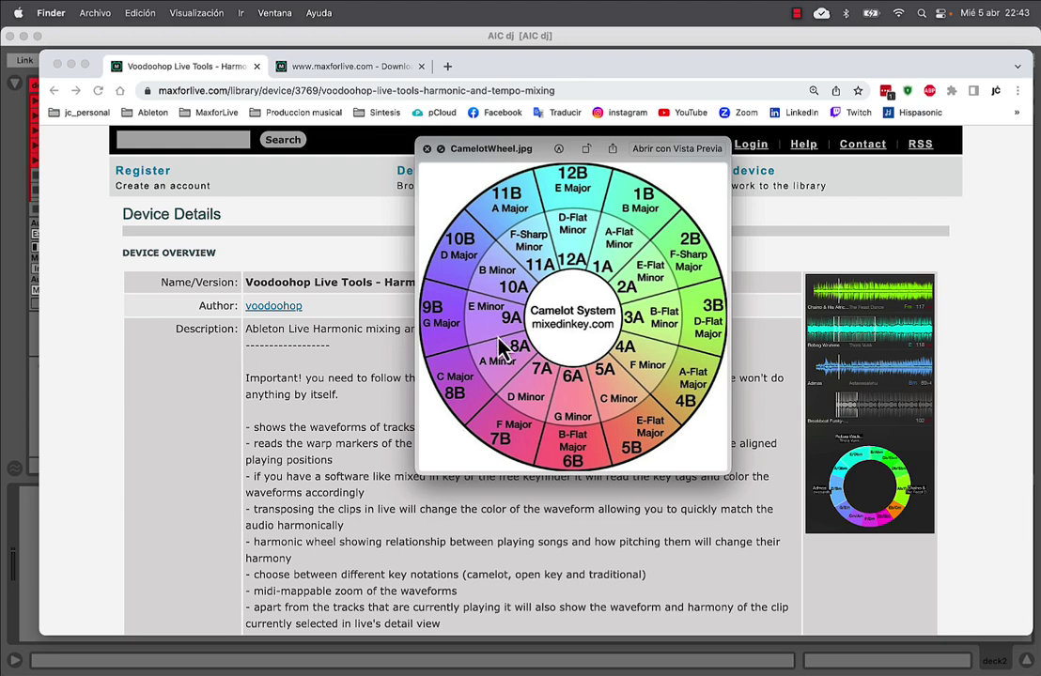
key(space)
- Review the instructions, device details and download section of the Voodoohop Live Tools page, and put the browser window away
scroll(394, 371, down, 15)
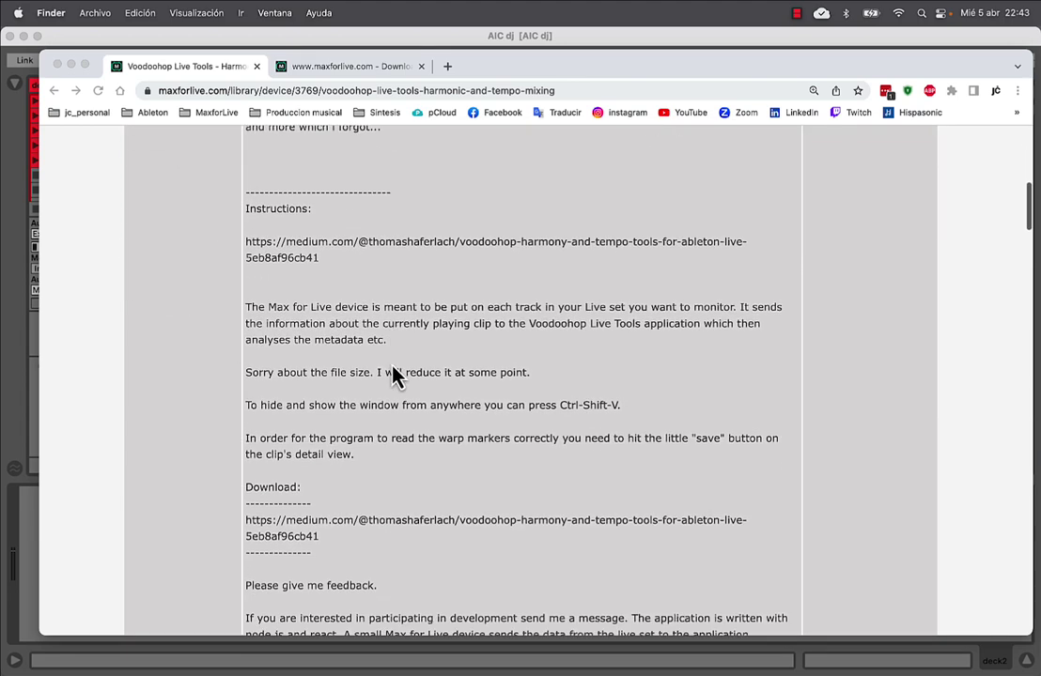
scroll(391, 366, down, 1)
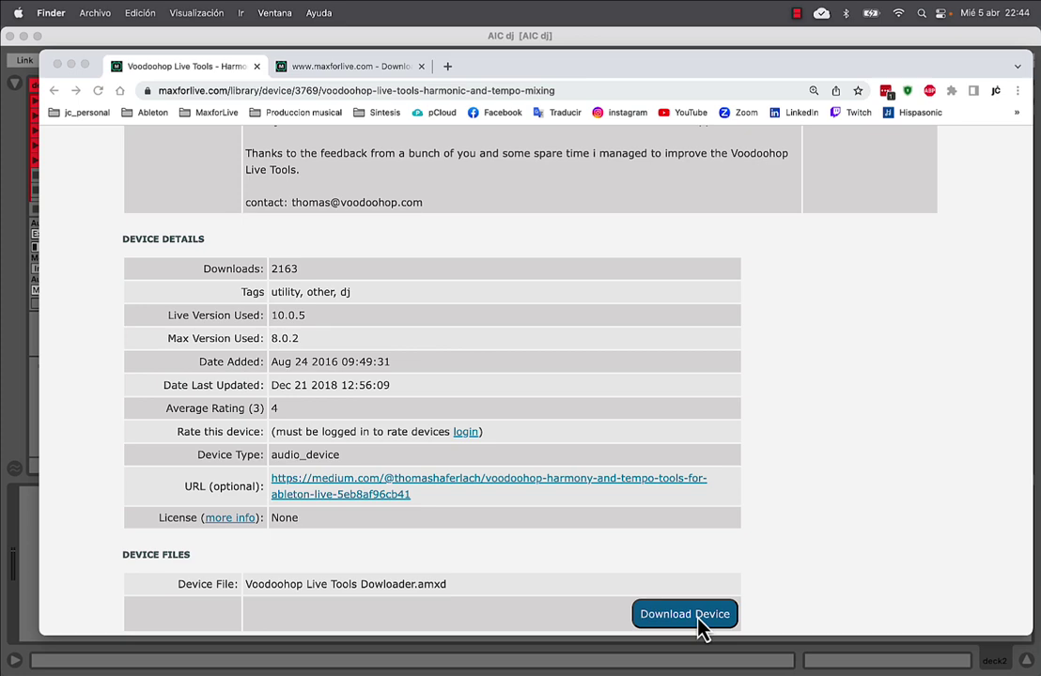
click(71, 63)
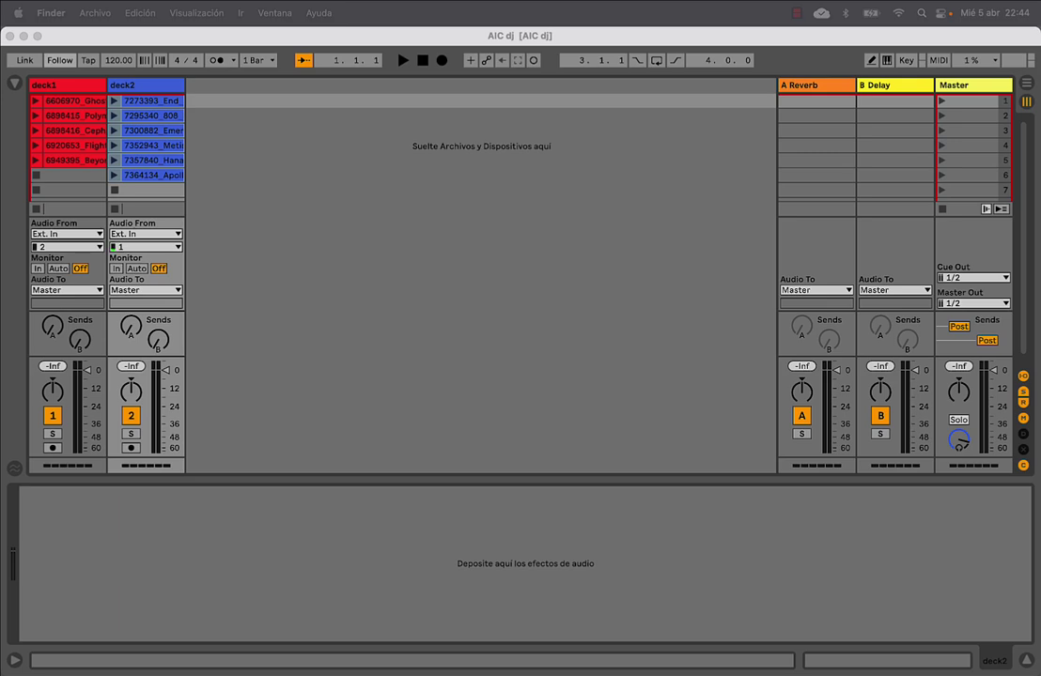
- Switch to Finder and select the VoodoohopLiveTools application in the Aplicaciones folder
drag(348, 1, 394, 127)
scroll(525, 205, down, 20)
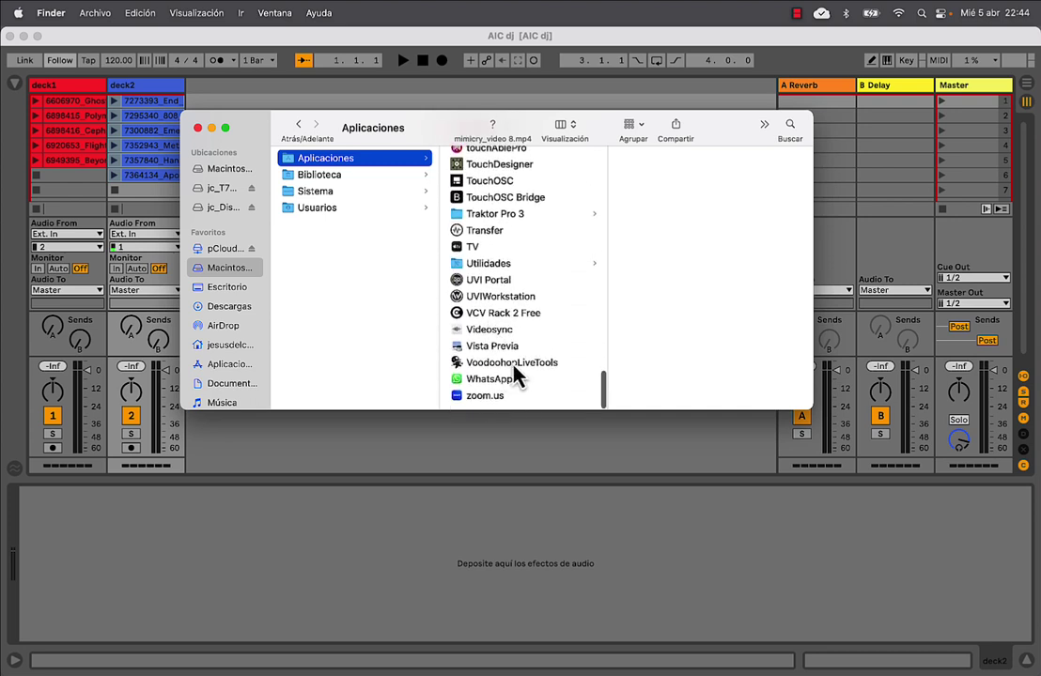
click(516, 365)
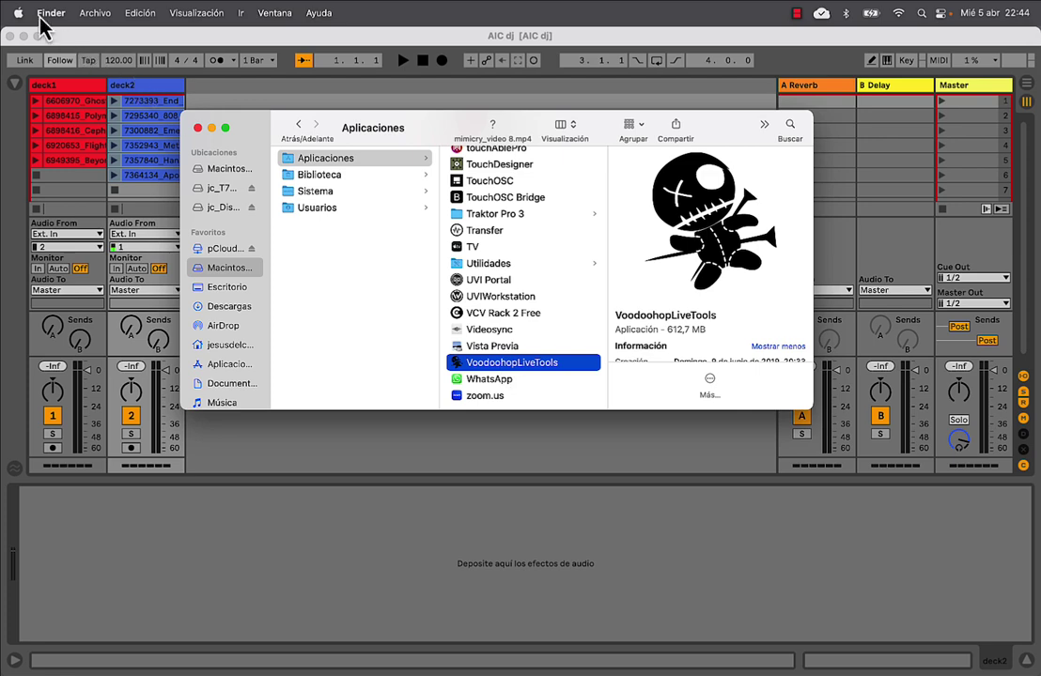
- Check which downloaded apps are allowed in the general Security and Privacy settings of System Preferences, and close them
click(15, 12)
click(39, 62)
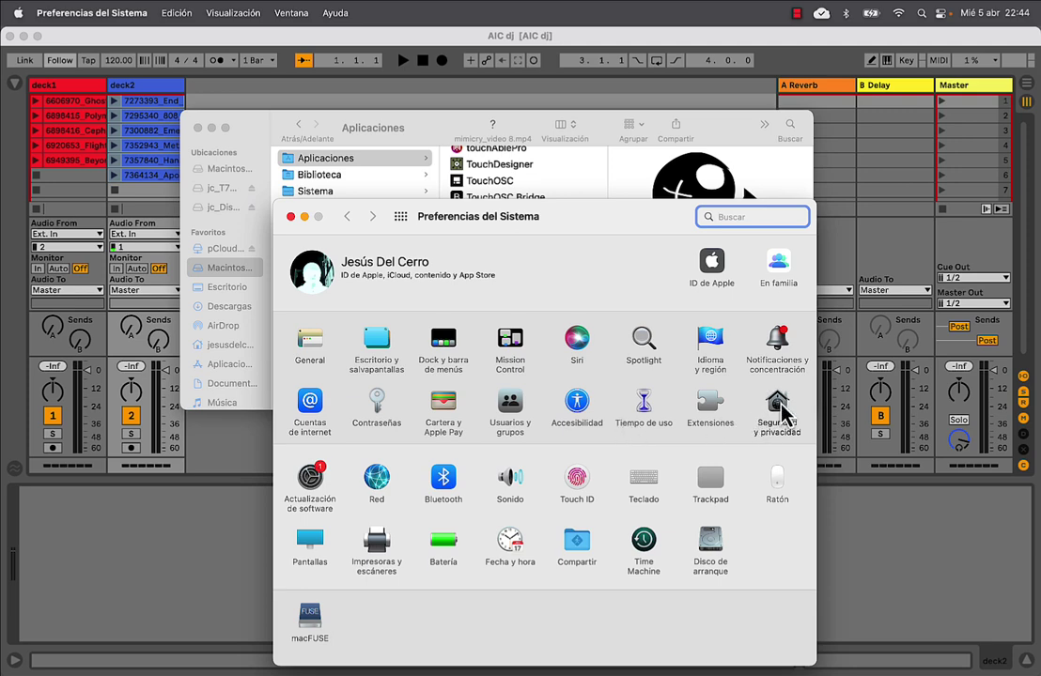
click(780, 402)
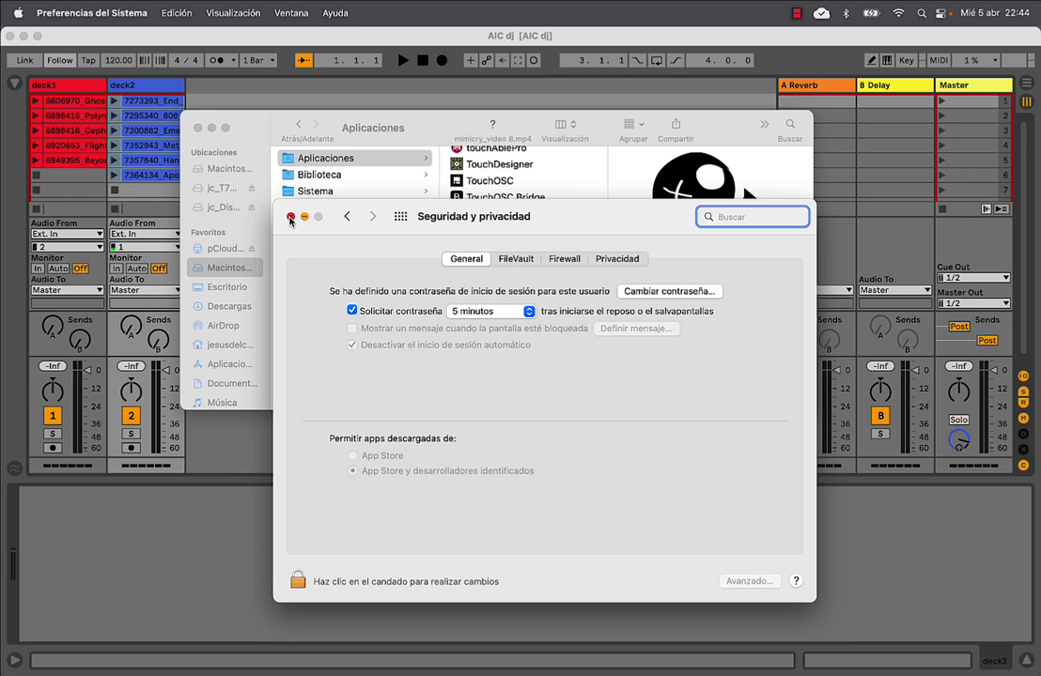
click(290, 219)
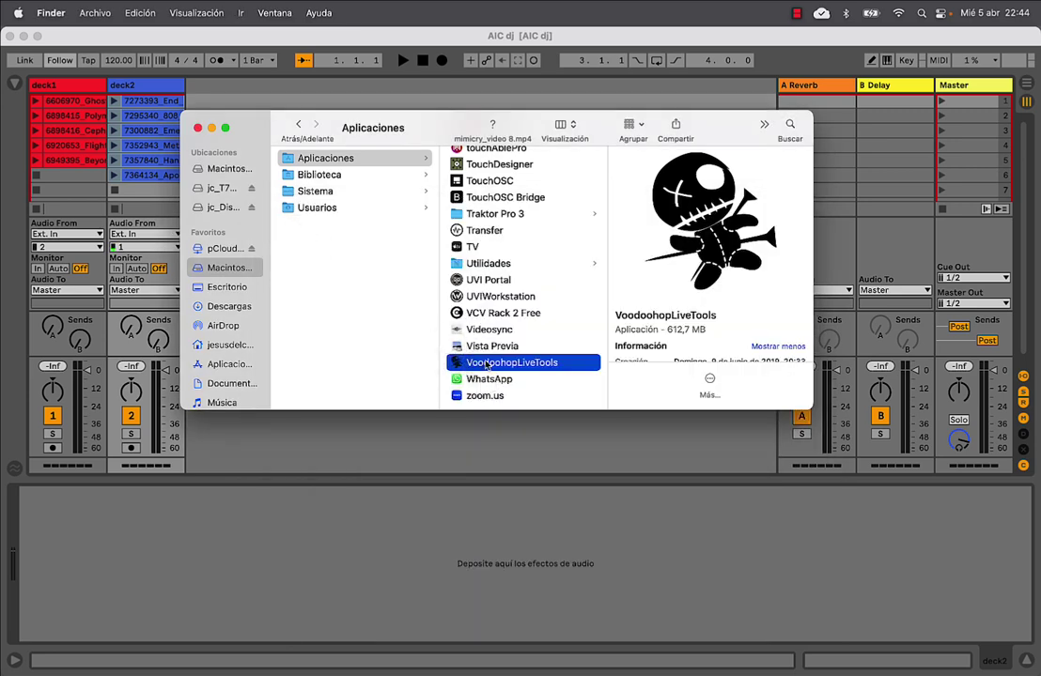
- Launch VoodoohopLiveTools, add its Track Observer device to the deck1 track in Ableton Live and collapse the device
double_click(487, 365)
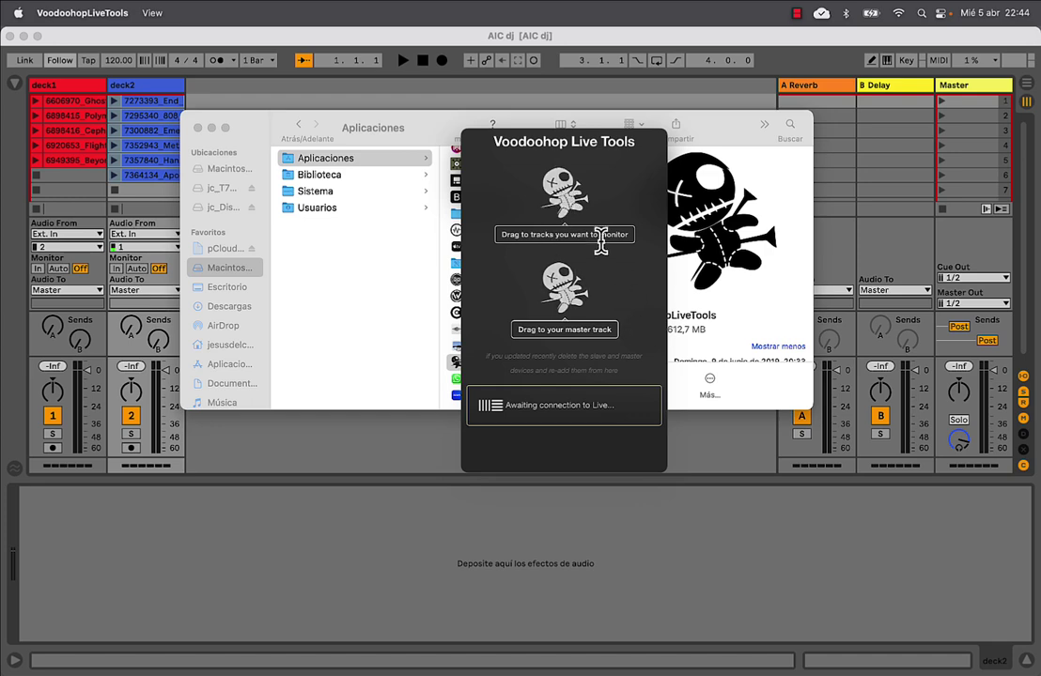
drag(565, 199, 50, 132)
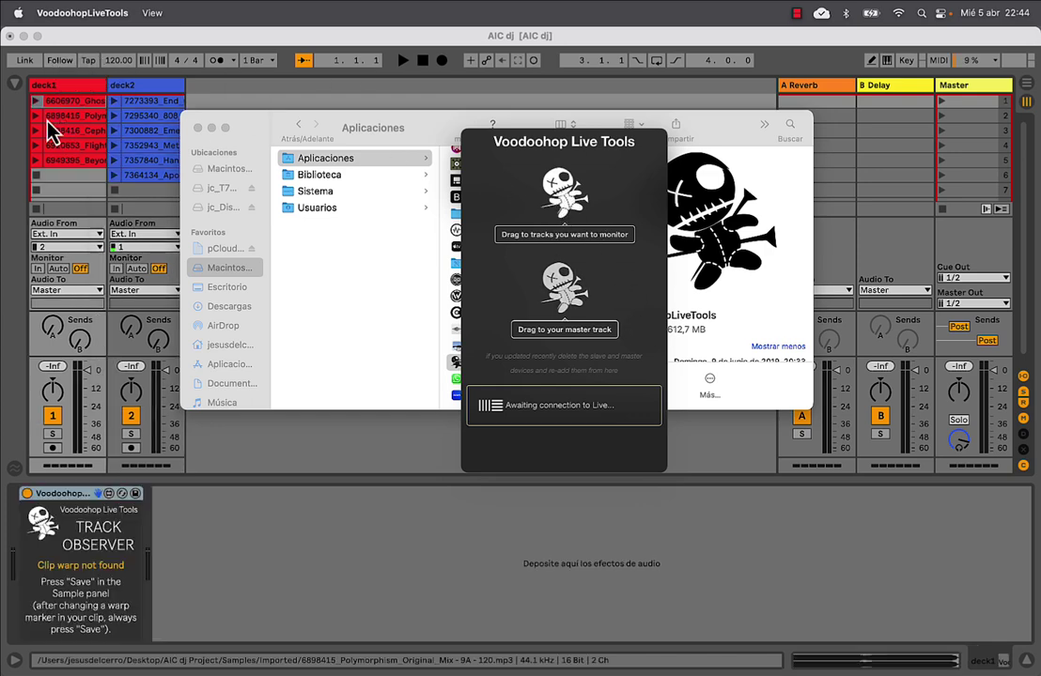
click(73, 505)
double_click(70, 496)
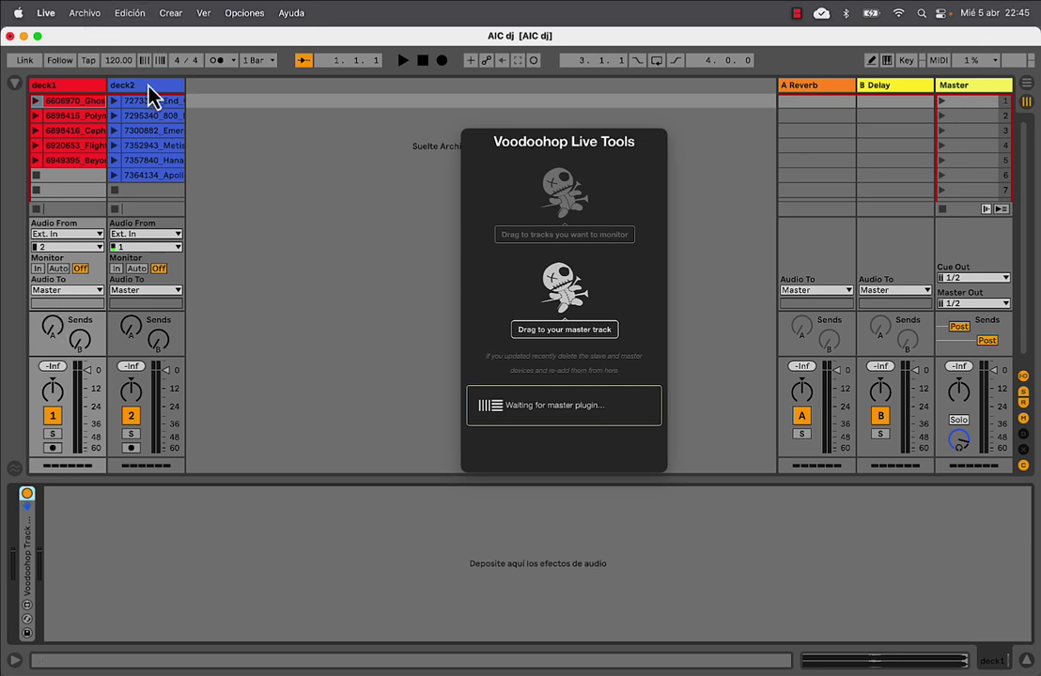
- Paste a copy of the Track Observer onto the deck2 track and expand the device on both decks
click(147, 86)
click(139, 558)
key(super+v)
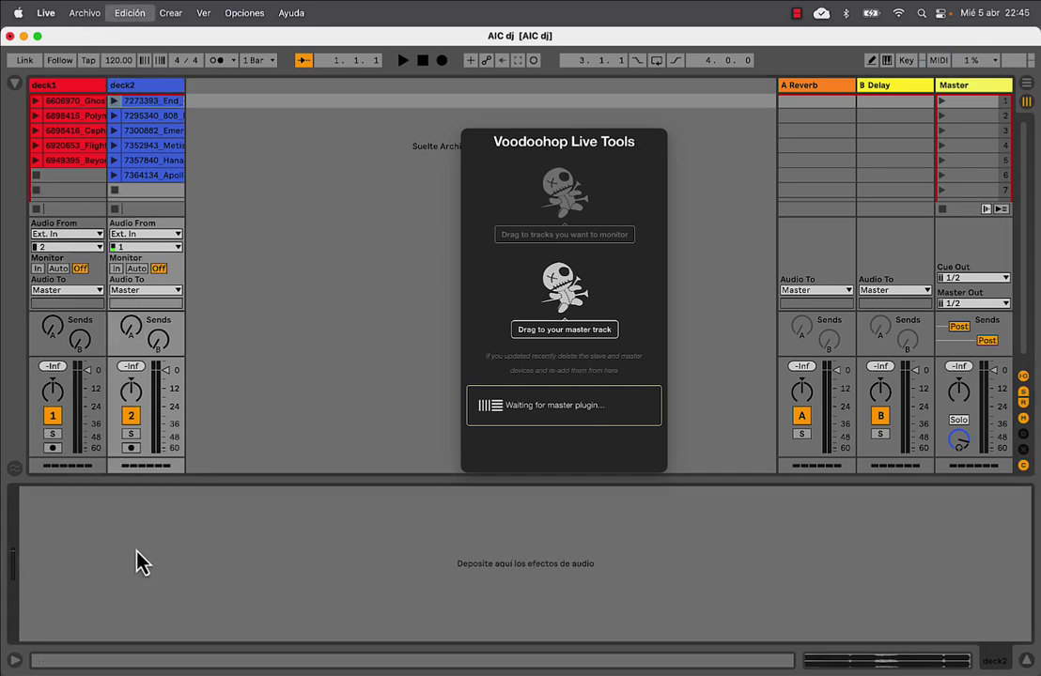
double_click(29, 554)
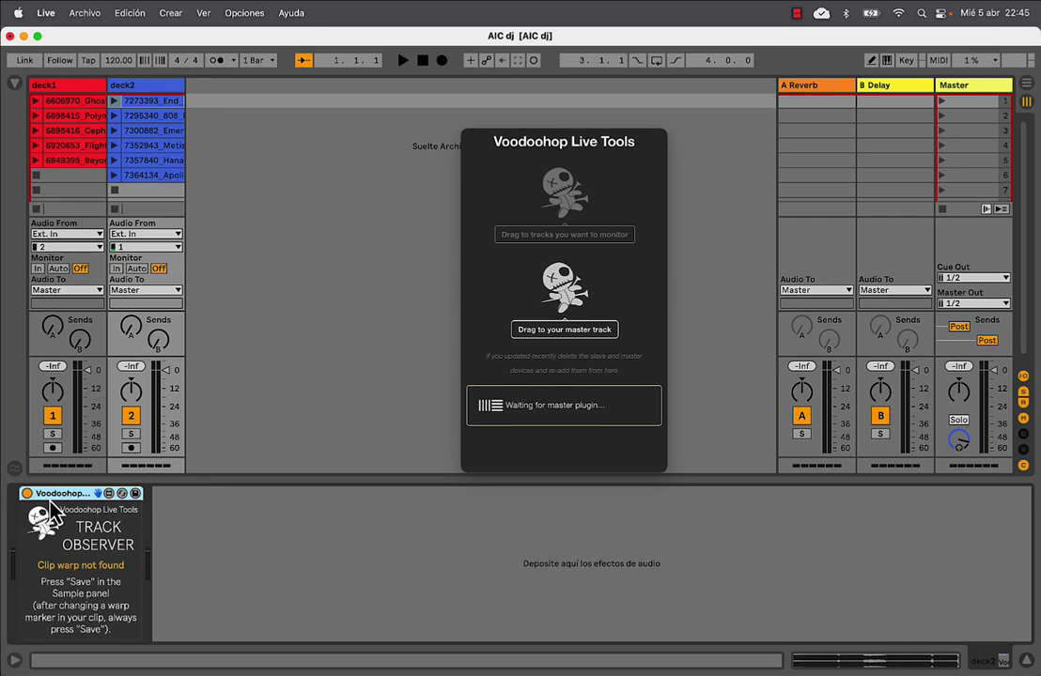
click(71, 89)
double_click(29, 587)
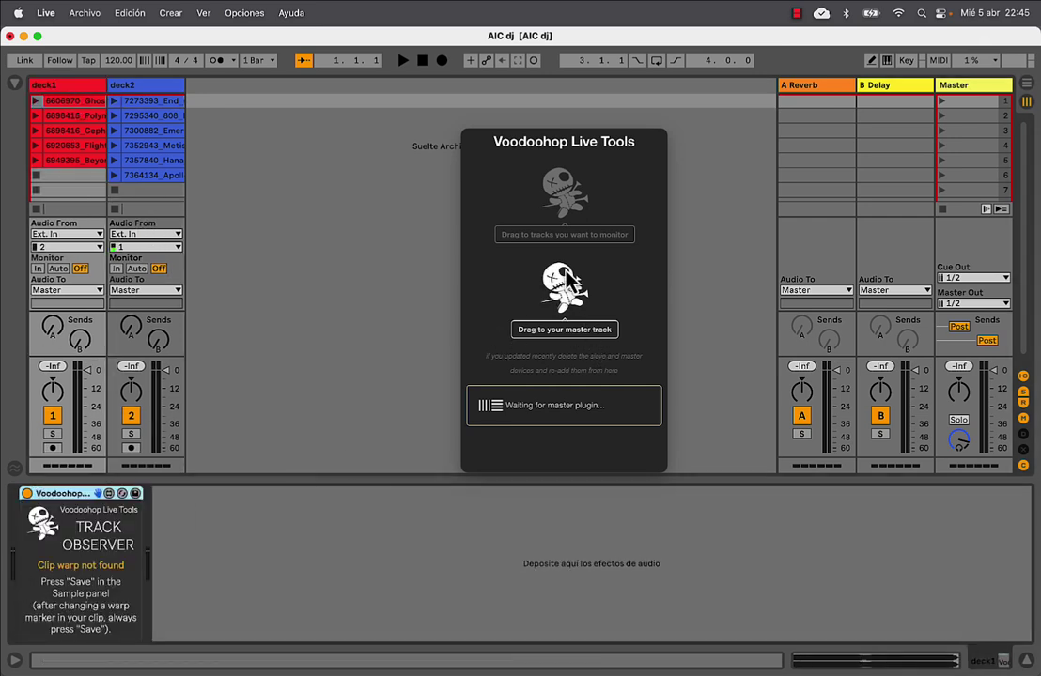
- Add the Voodoohop master device to the Master track and enlarge the Voodoohop window showing the harmonic wheel
drag(564, 287, 968, 158)
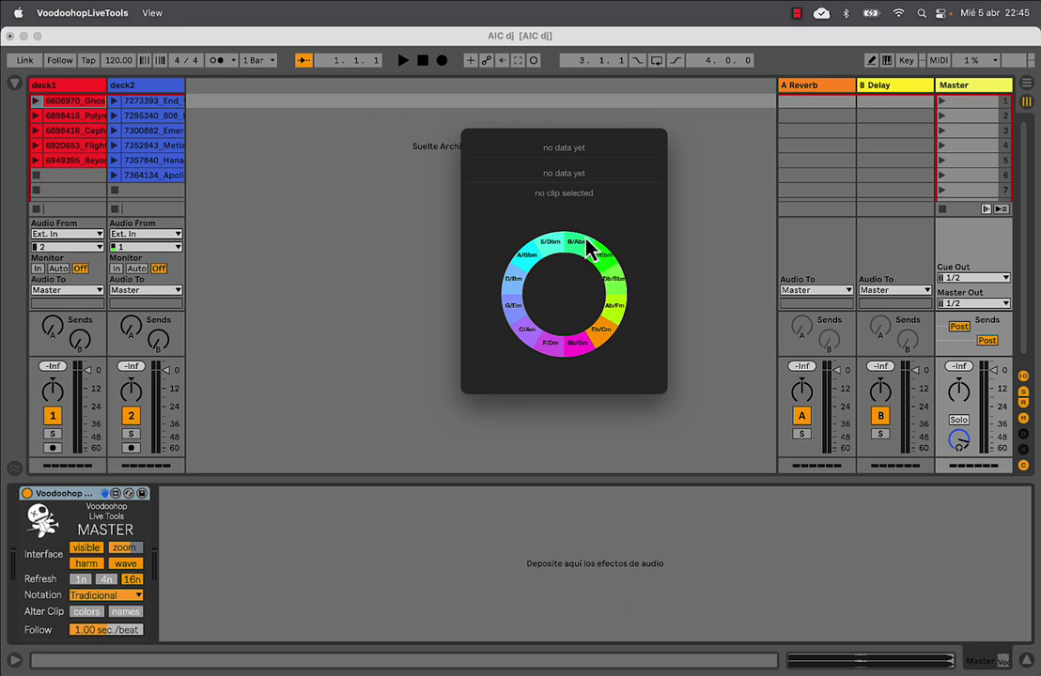
drag(669, 395, 975, 582)
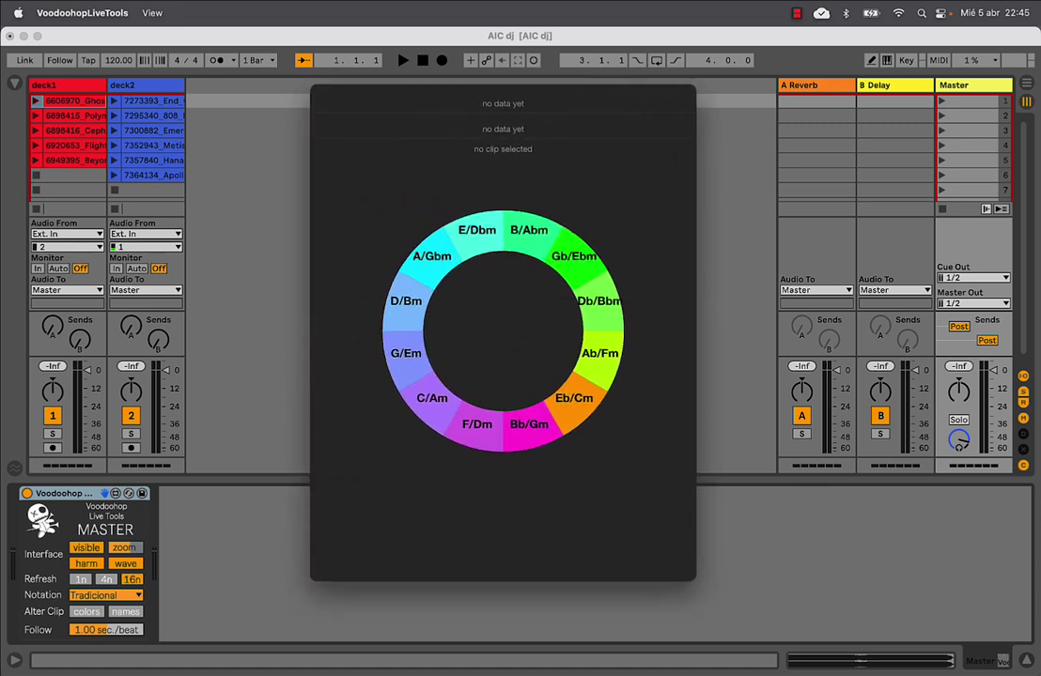
- Open CamelotWheel.jpg in Preview beside the Voodoohop window, compare it with the harmonic wheel and close the image
drag(955, 52, 815, 146)
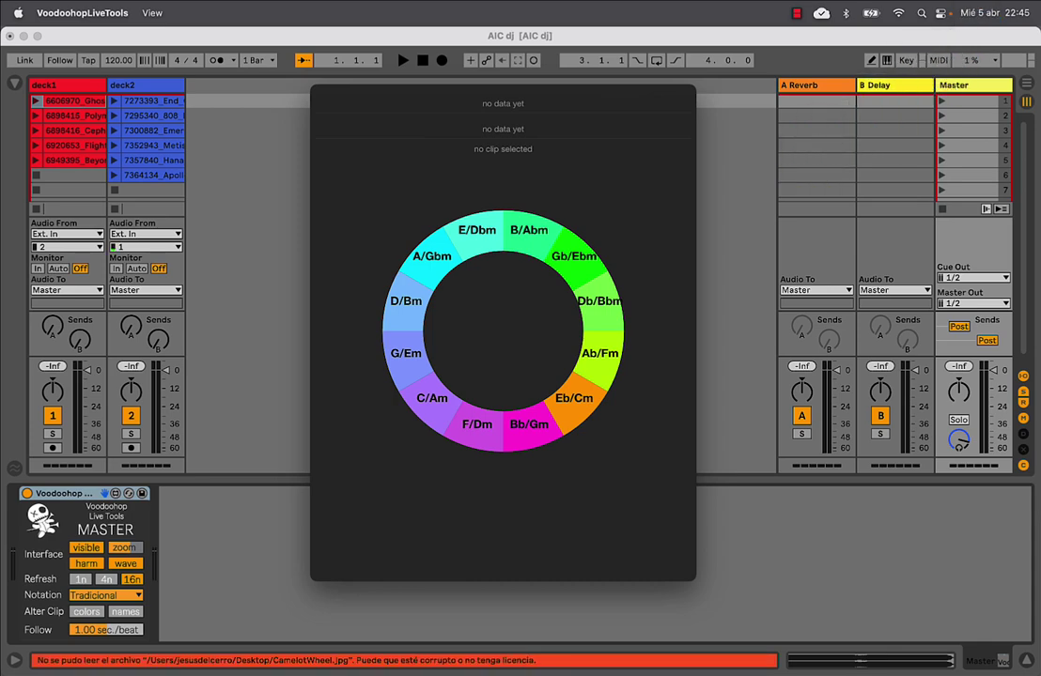
drag(602, 2, 835, 102)
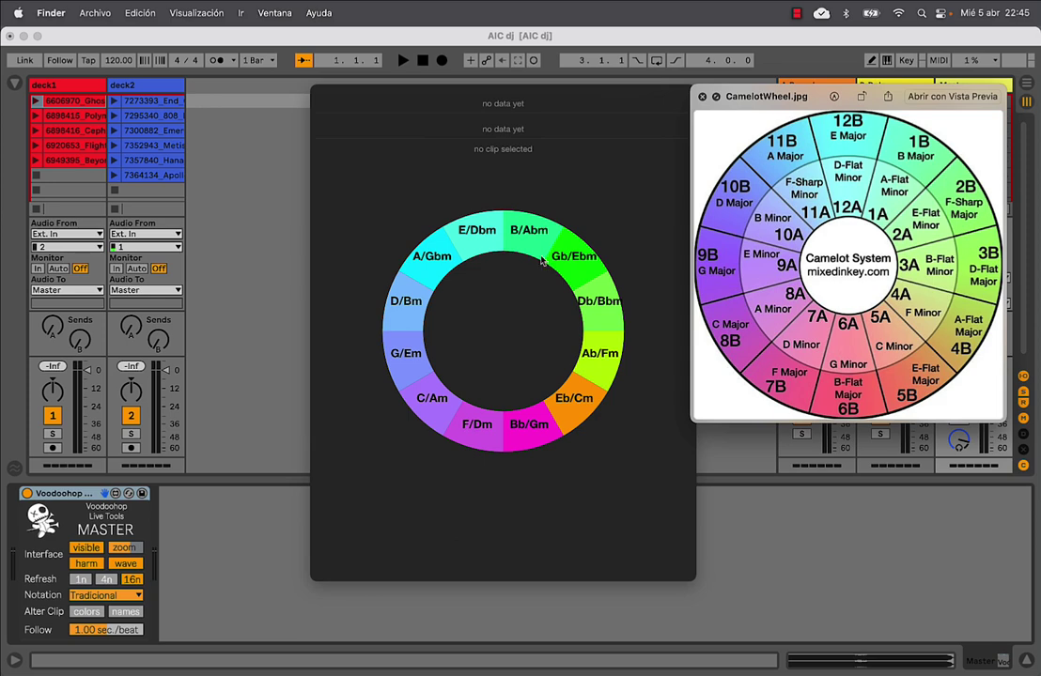
click(580, 116)
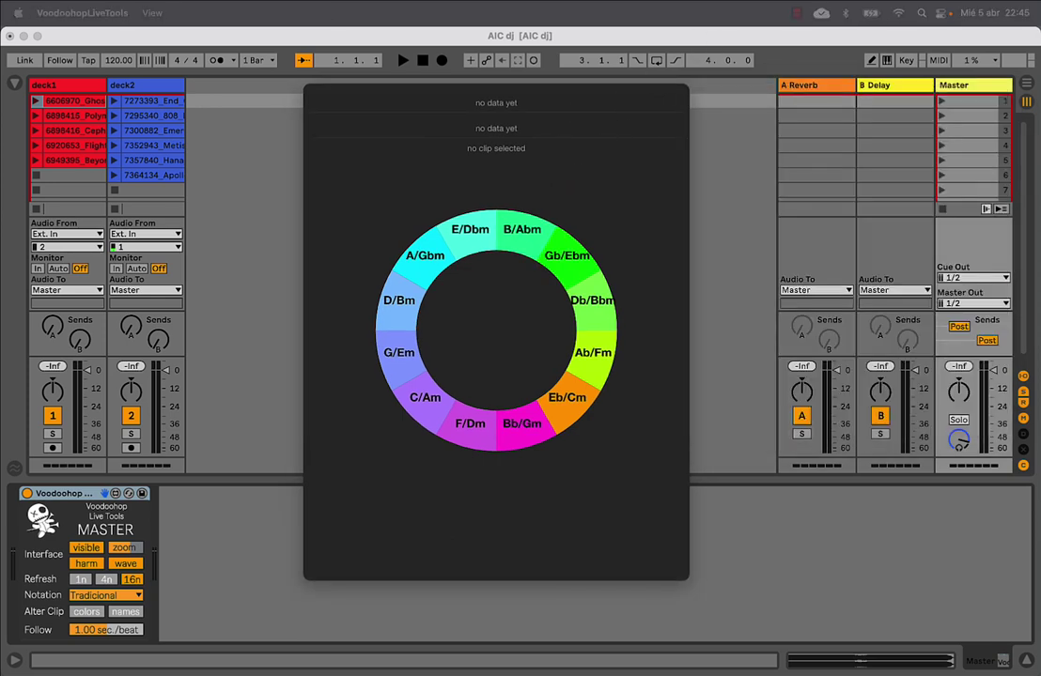
key(super+Tab)
click(528, 86)
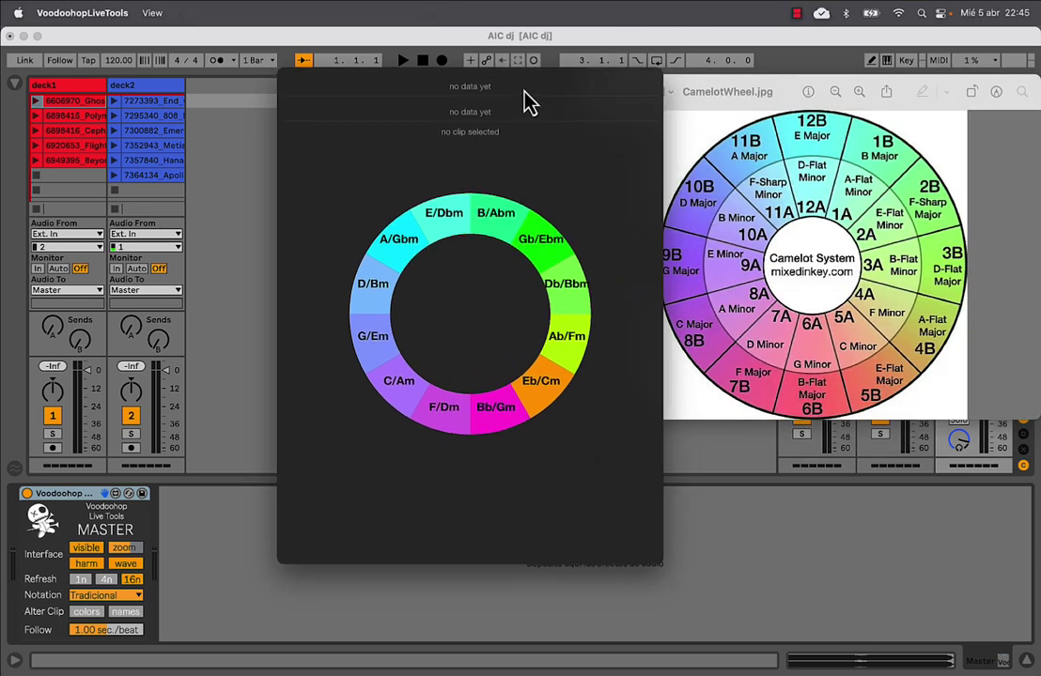
click(719, 109)
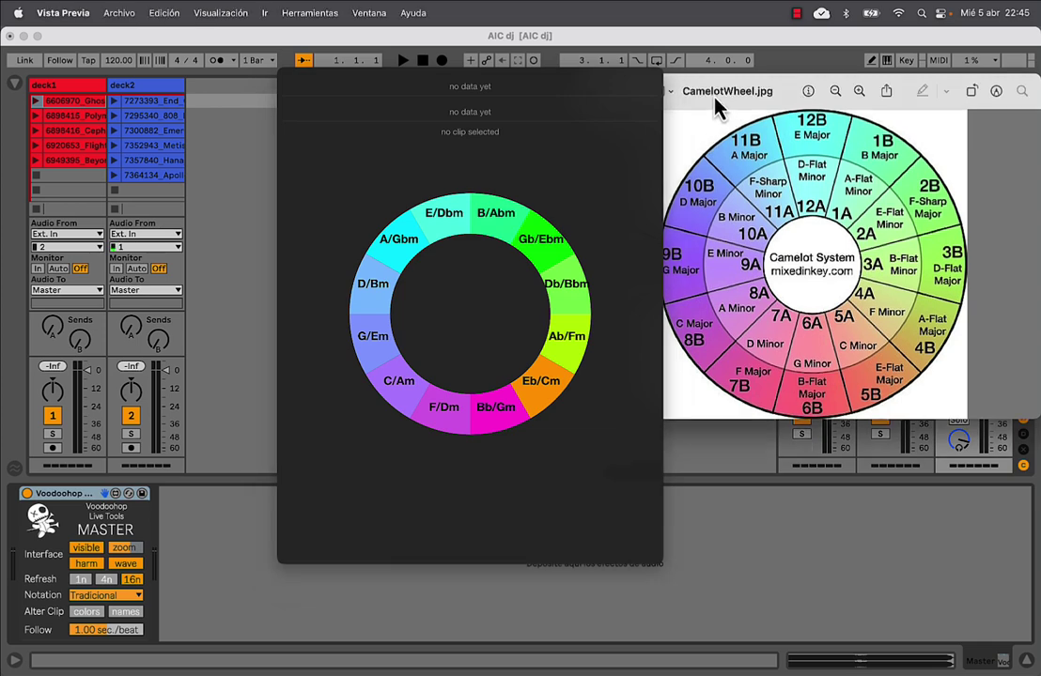
drag(703, 90, 791, 90)
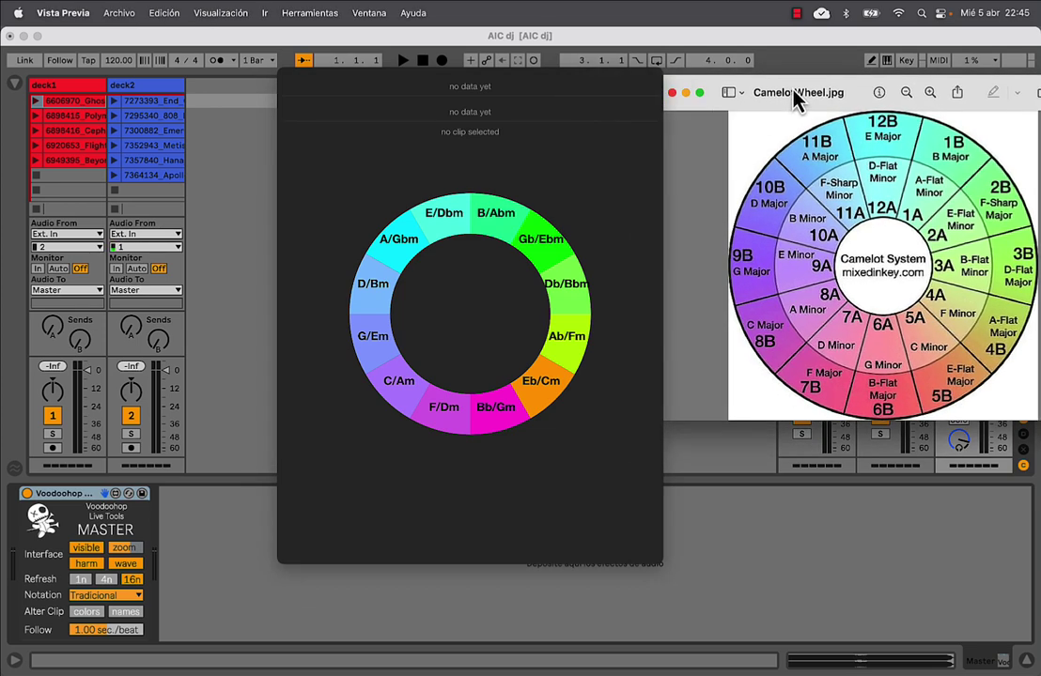
click(672, 92)
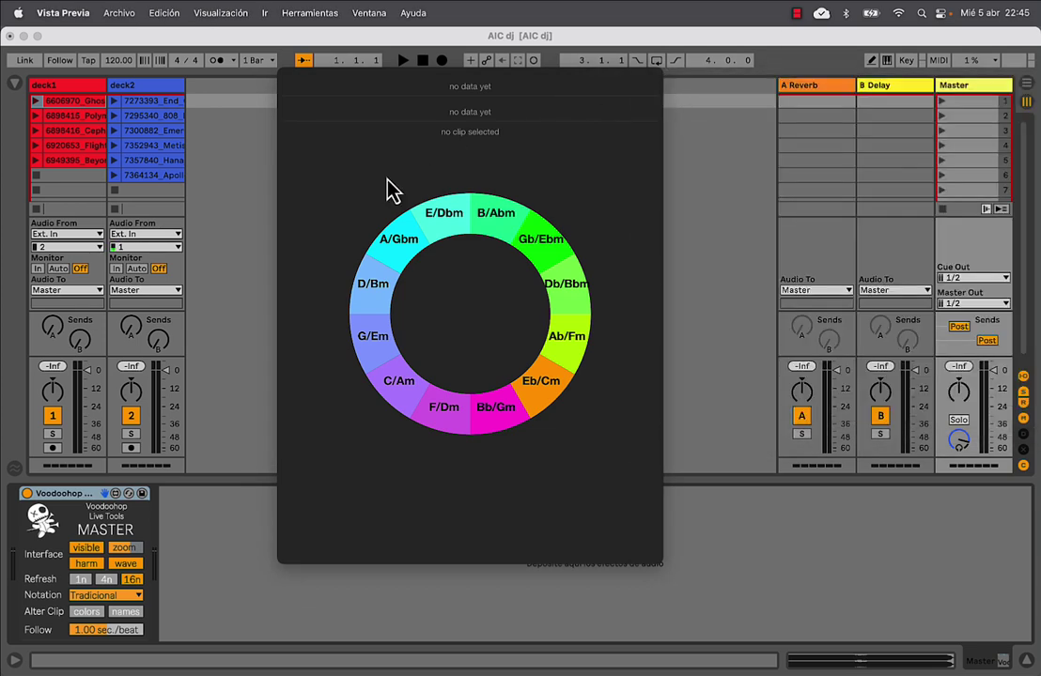
- Play the first songs of deck1 and deck2 together to compare their waveforms and keys in Voodoohop
click(36, 100)
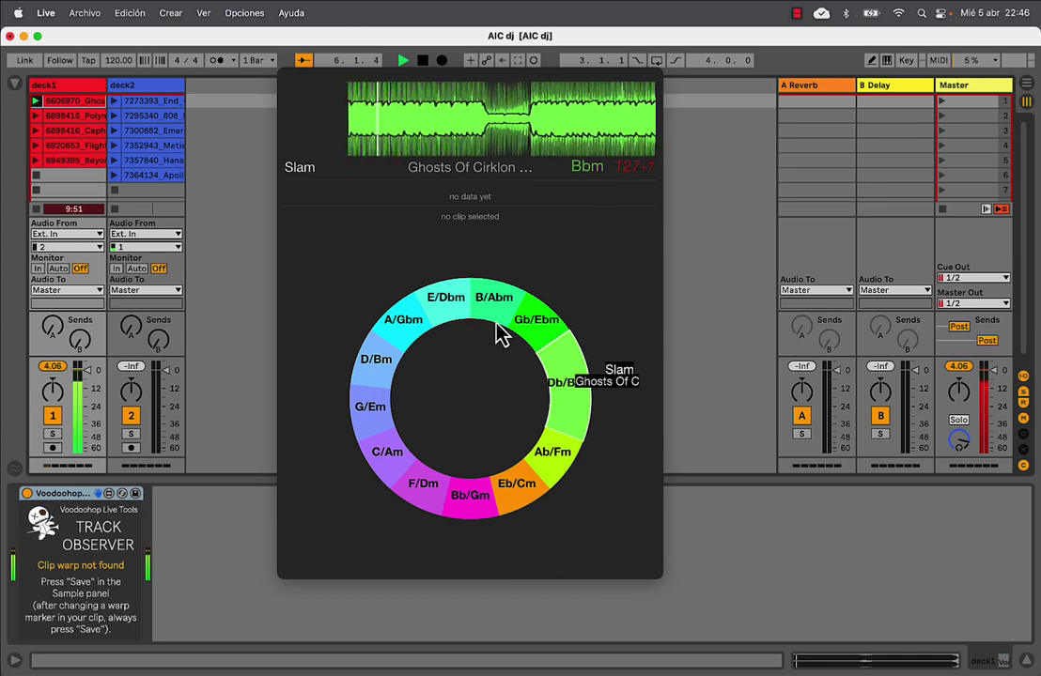
click(114, 102)
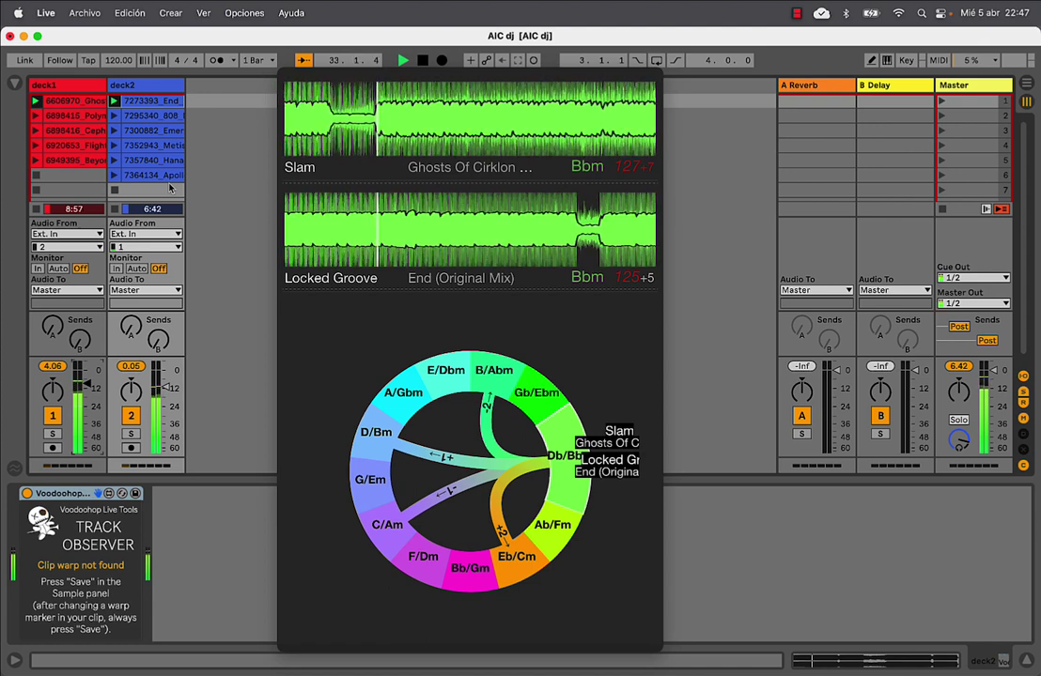
- Play deck1's second song against deck2's second and third songs to compare their keys on the harmonic wheel
click(36, 116)
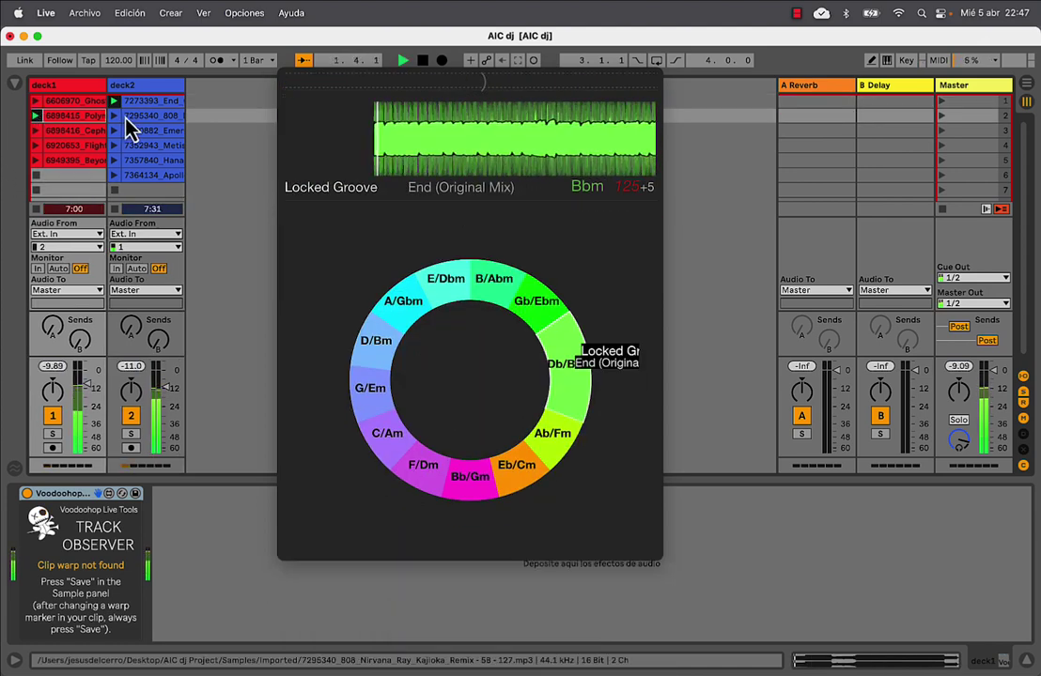
click(112, 115)
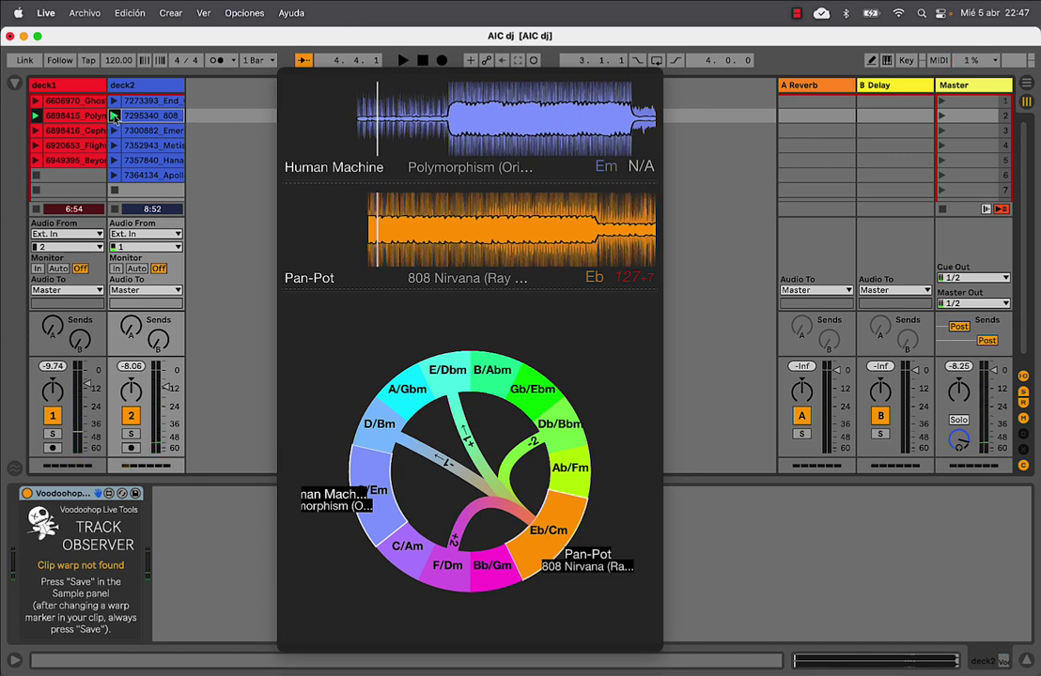
click(112, 130)
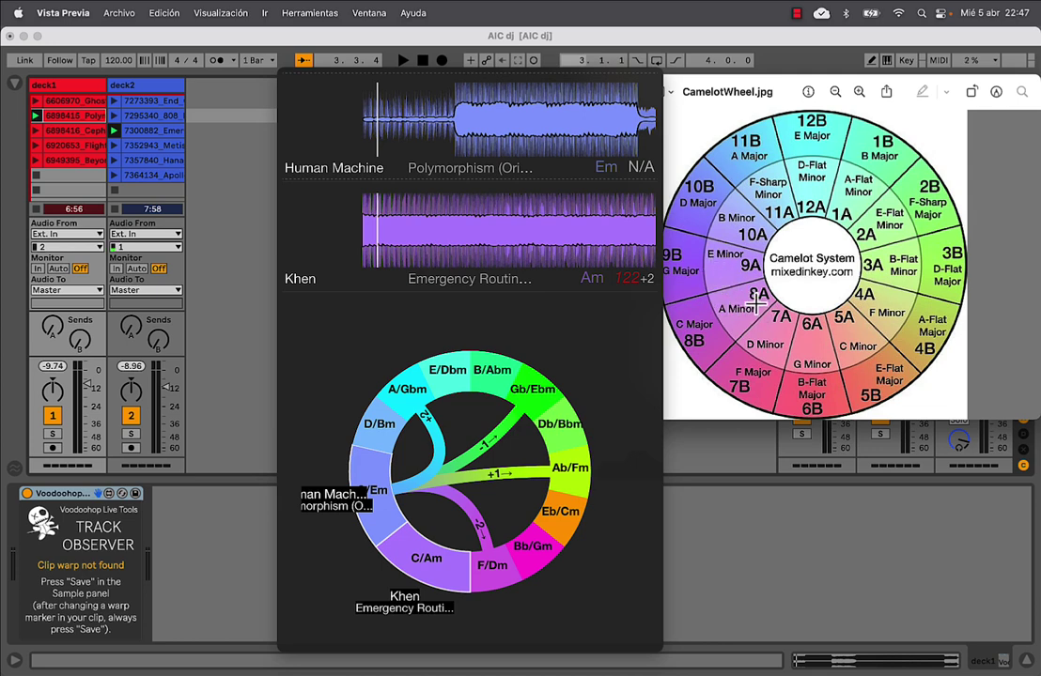
- Compare the Am and Em keys with the Camelot wheel image, moving it clear of the Voodoohop window, and close it
scroll(722, 117, left, 1)
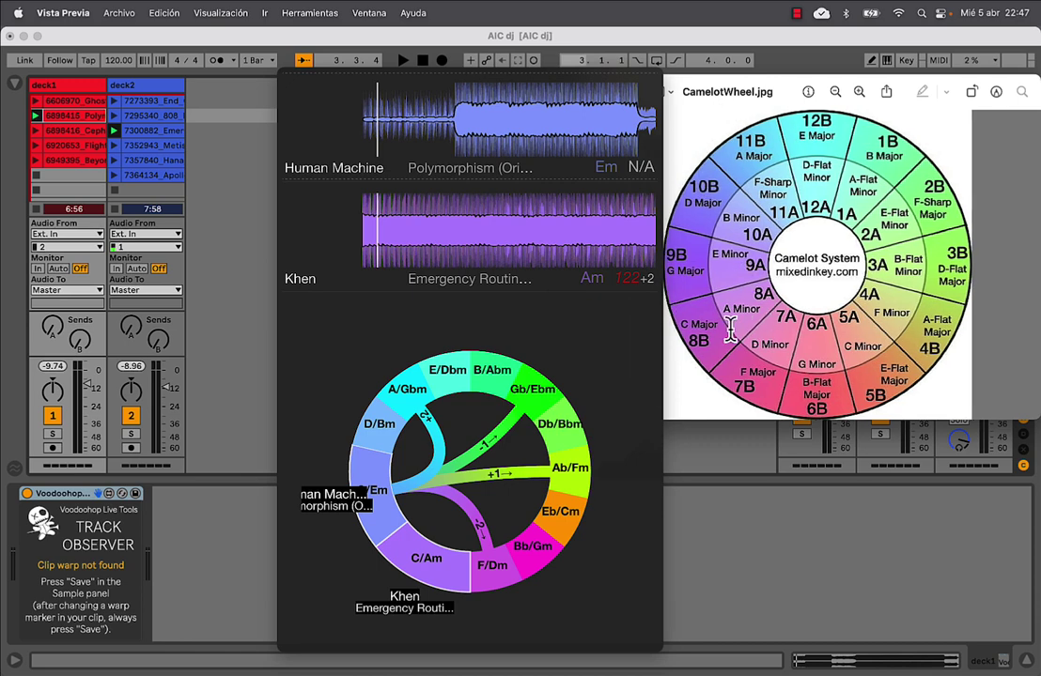
drag(717, 95, 751, 93)
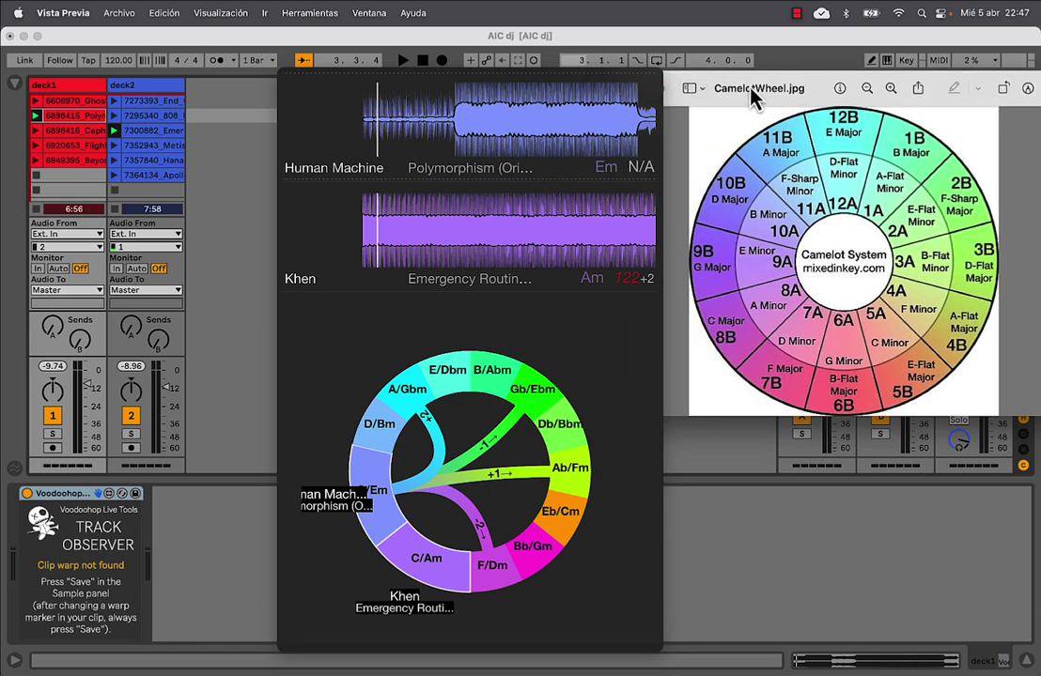
click(671, 86)
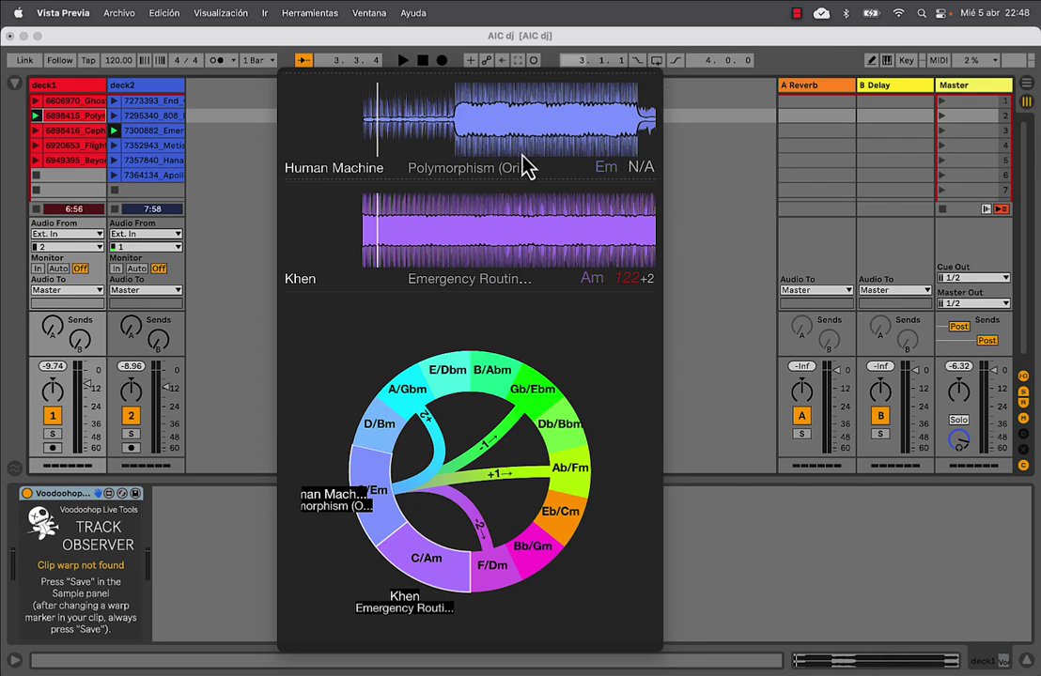
- Play deck1's second song with deck2's third, jump deck2 to about bar 156 and deck1 to about bar 121, and stop playback
click(477, 141)
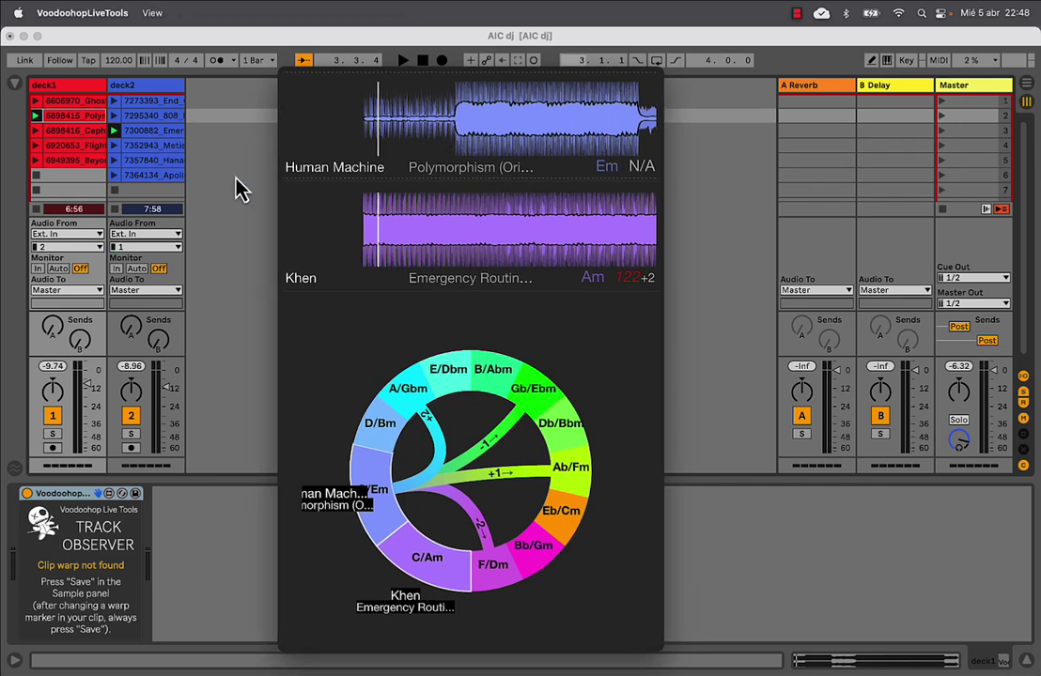
click(242, 257)
key(space)
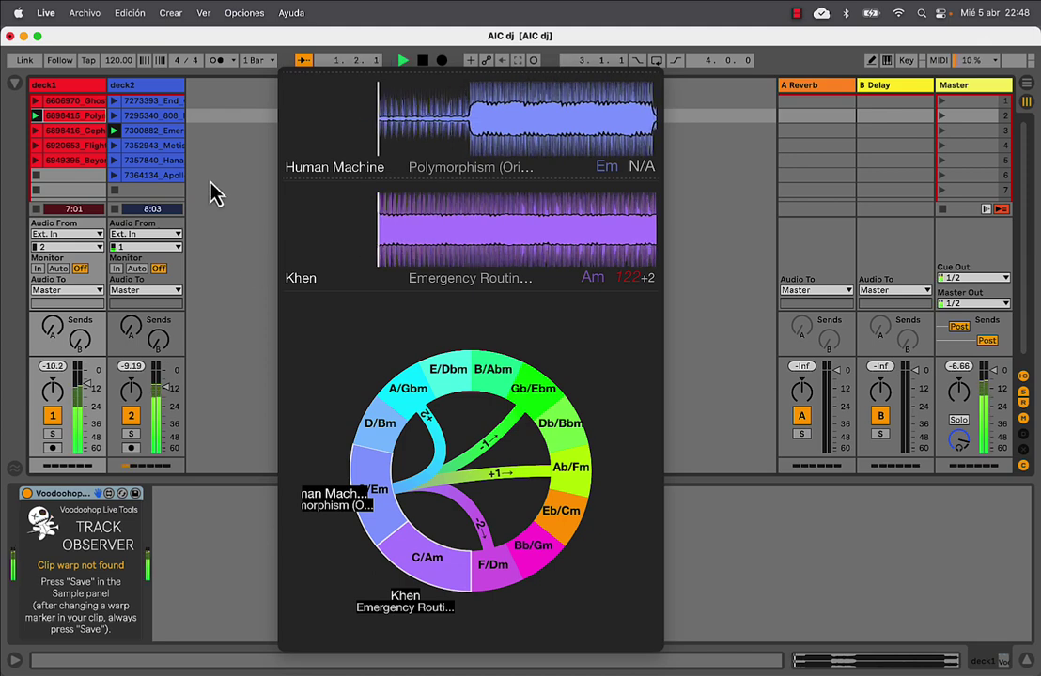
click(165, 134)
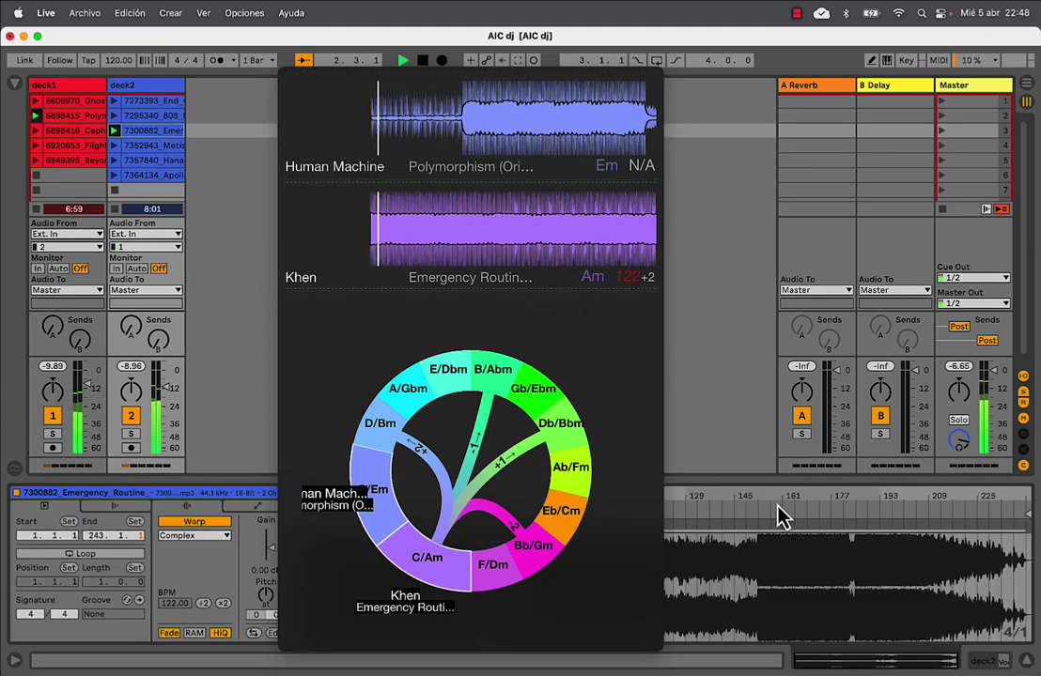
click(785, 507)
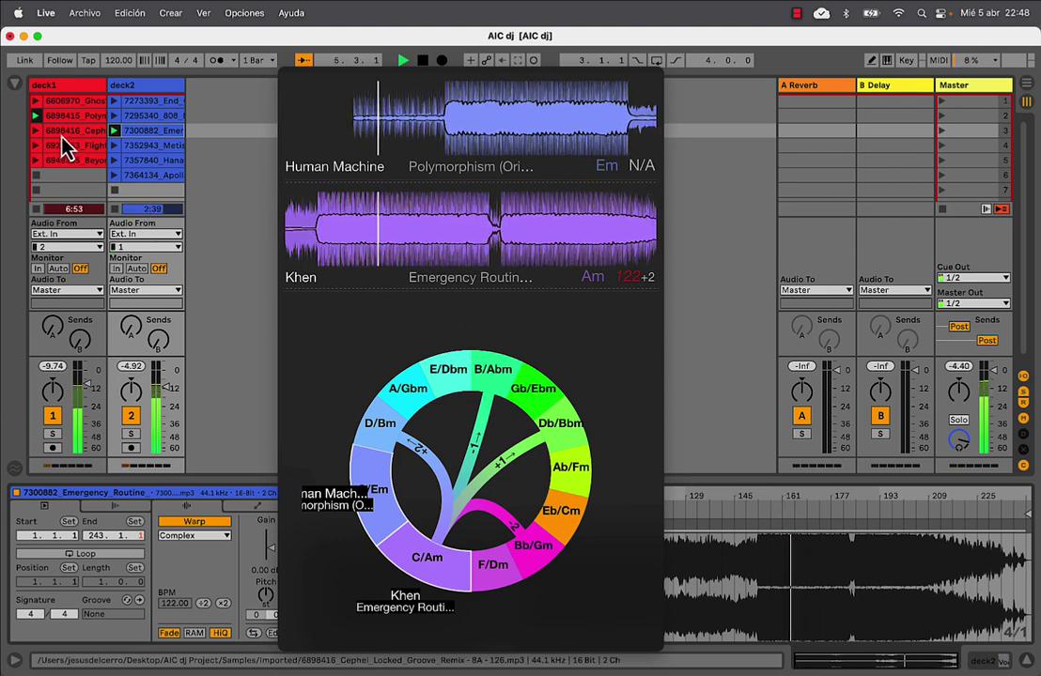
click(83, 115)
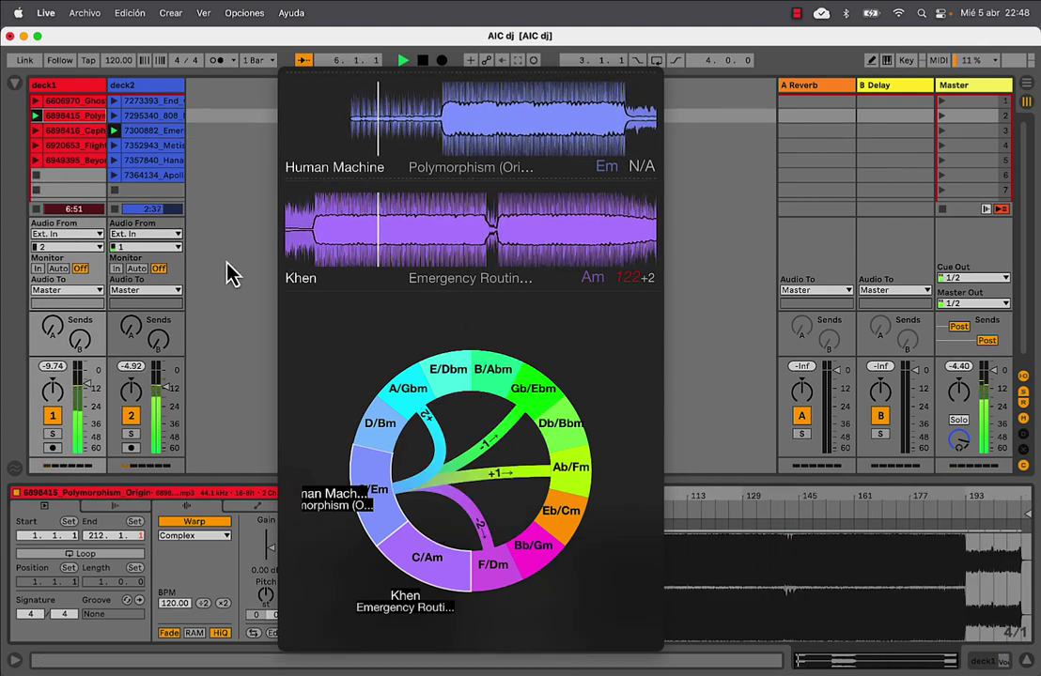
click(721, 508)
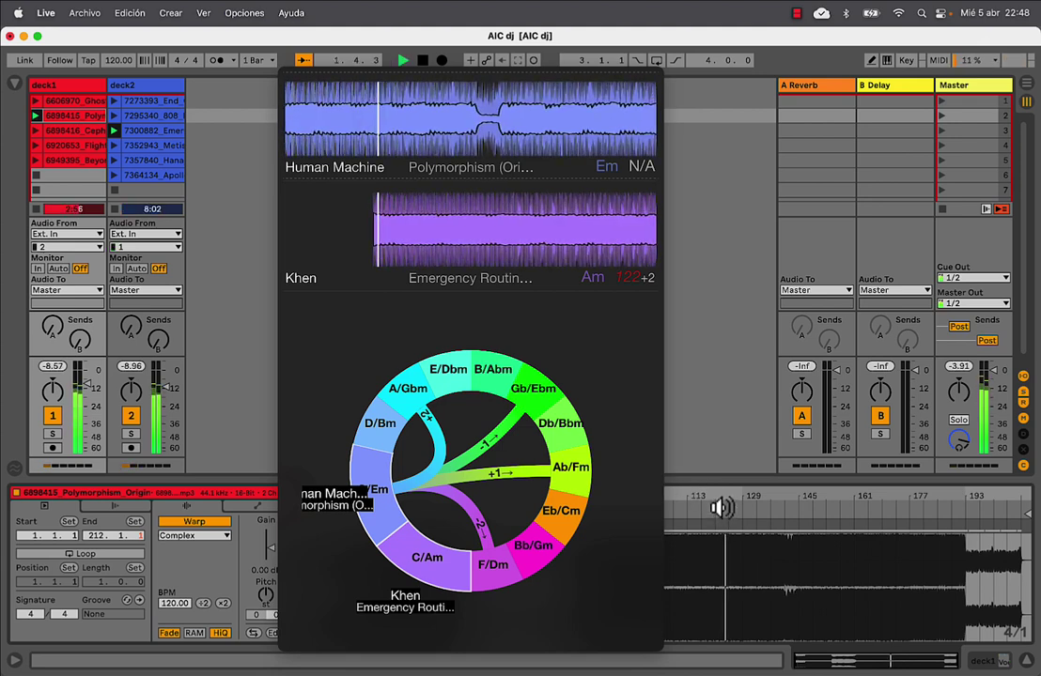
key(space)
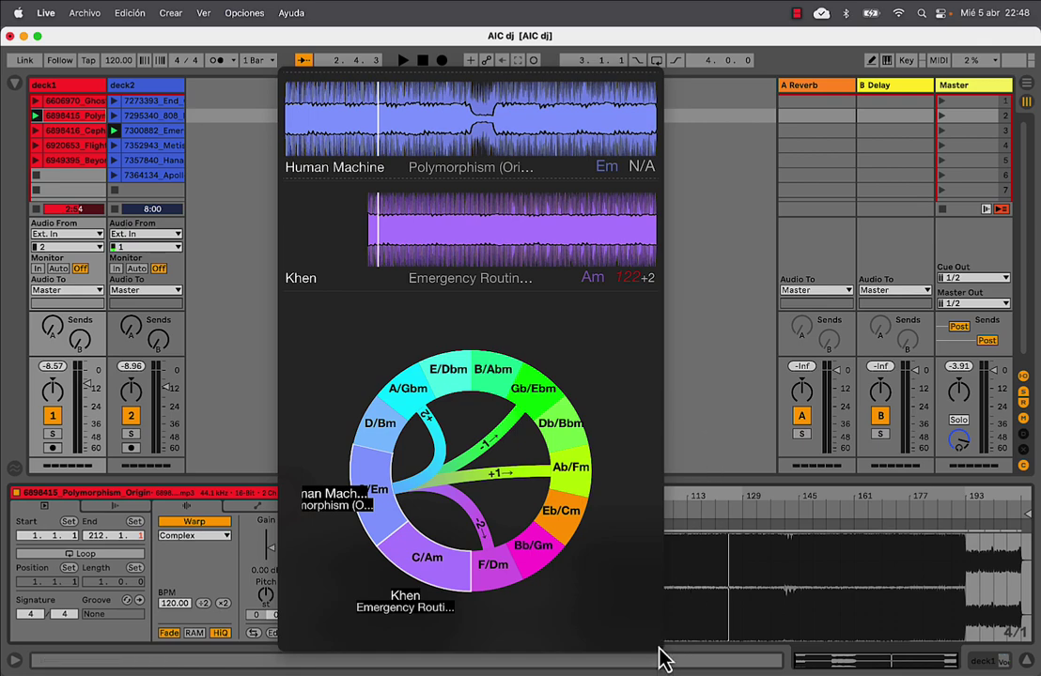
- Shrink the Voodoohop window and place it in the empty area beside the return tracks
drag(660, 649, 634, 413)
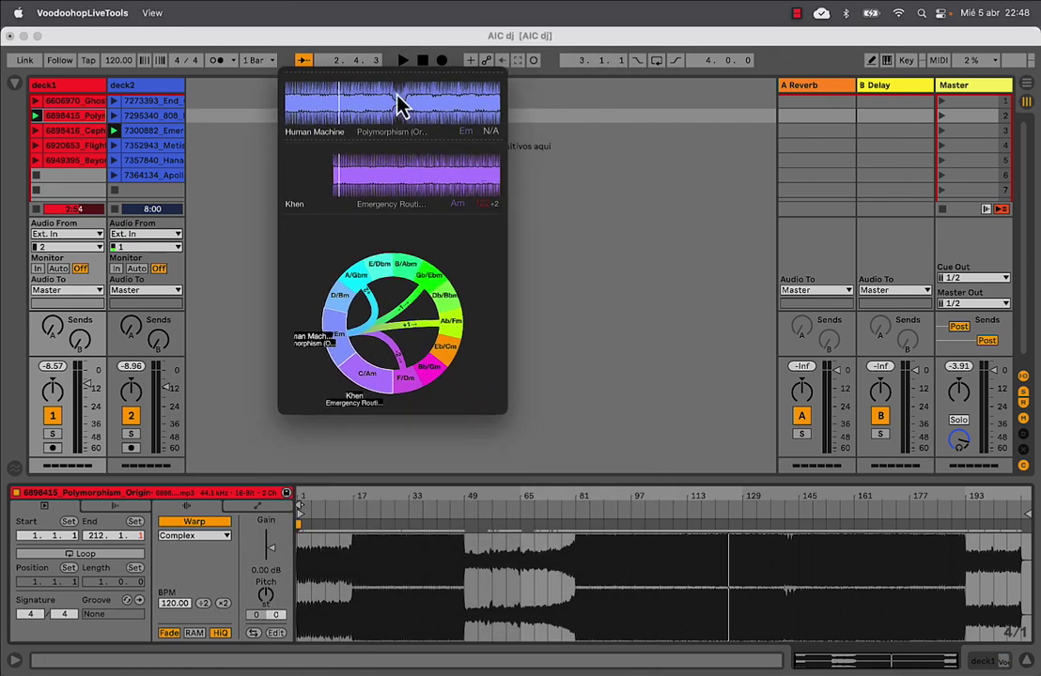
drag(400, 104, 665, 120)
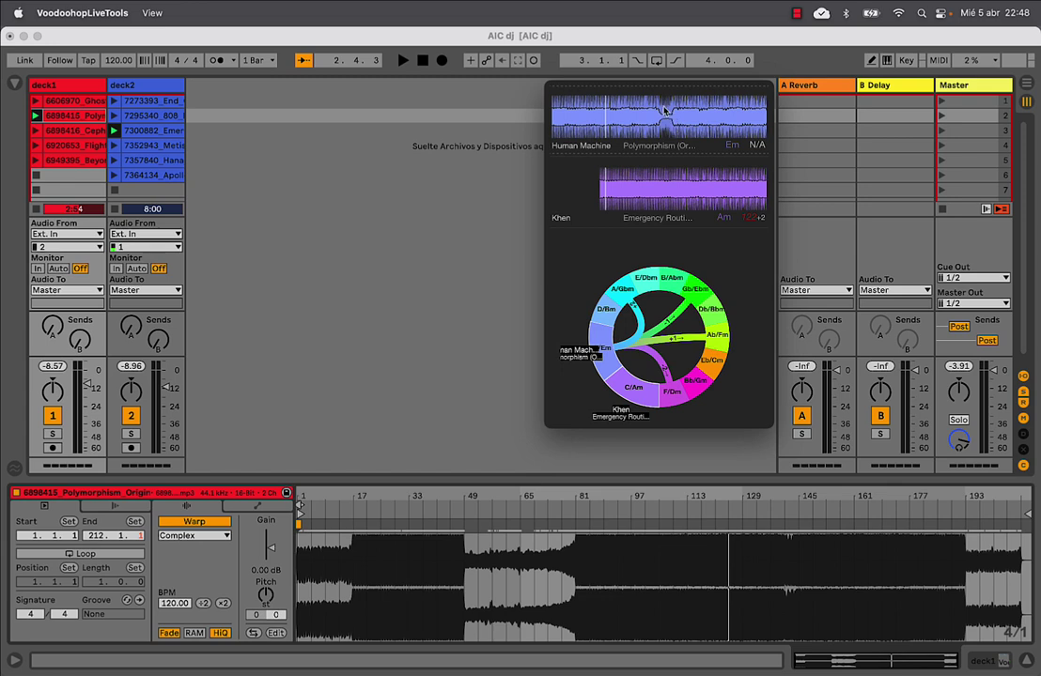
- Widen the deck1 and deck2 tracks together to reveal the full song names, and show the browser
click(83, 98)
shift+click(141, 89)
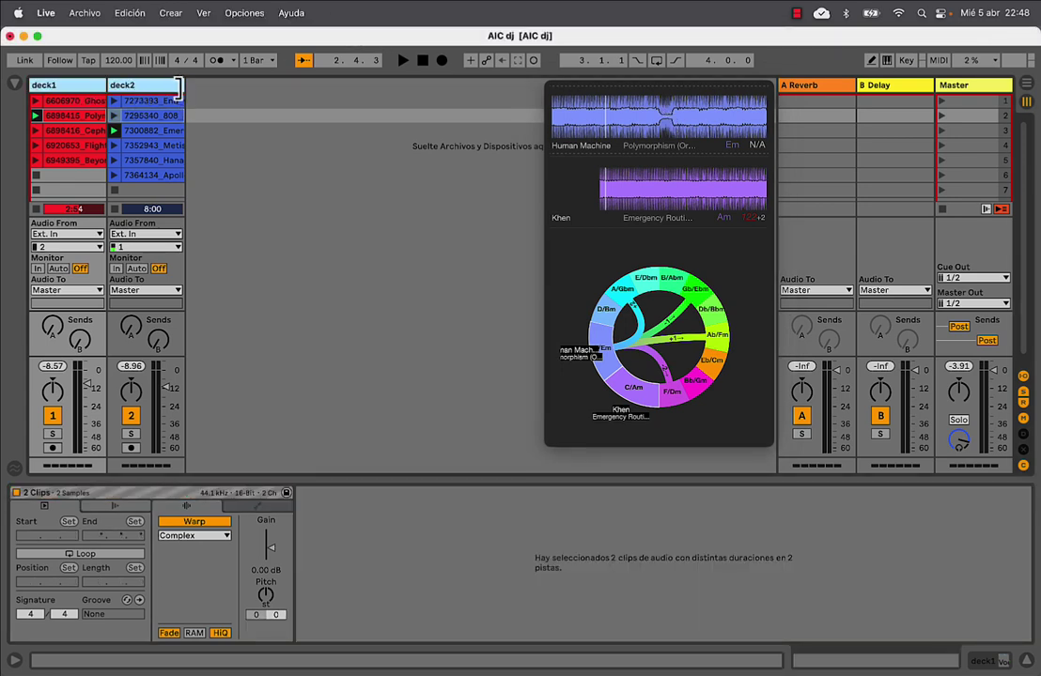
drag(181, 84, 355, 105)
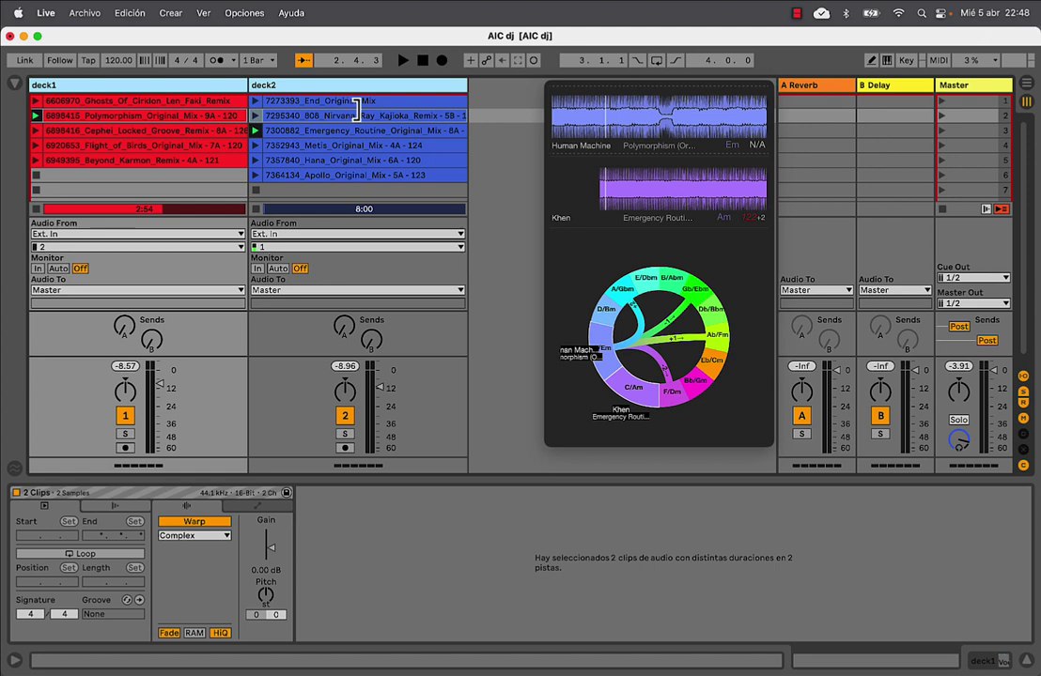
click(12, 83)
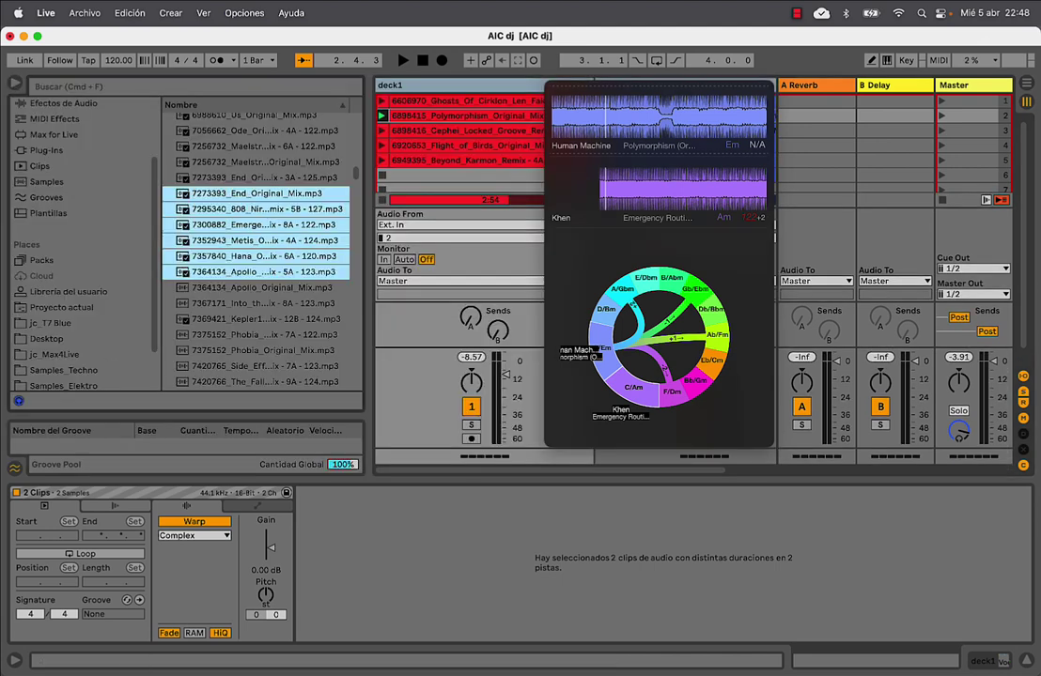
- Switch to Chrome, view HPLP DJ Filter 0.1.1 on maxforlive.com with the Voodoohop window moved out of the way, and minimize Chrome
click(379, 635)
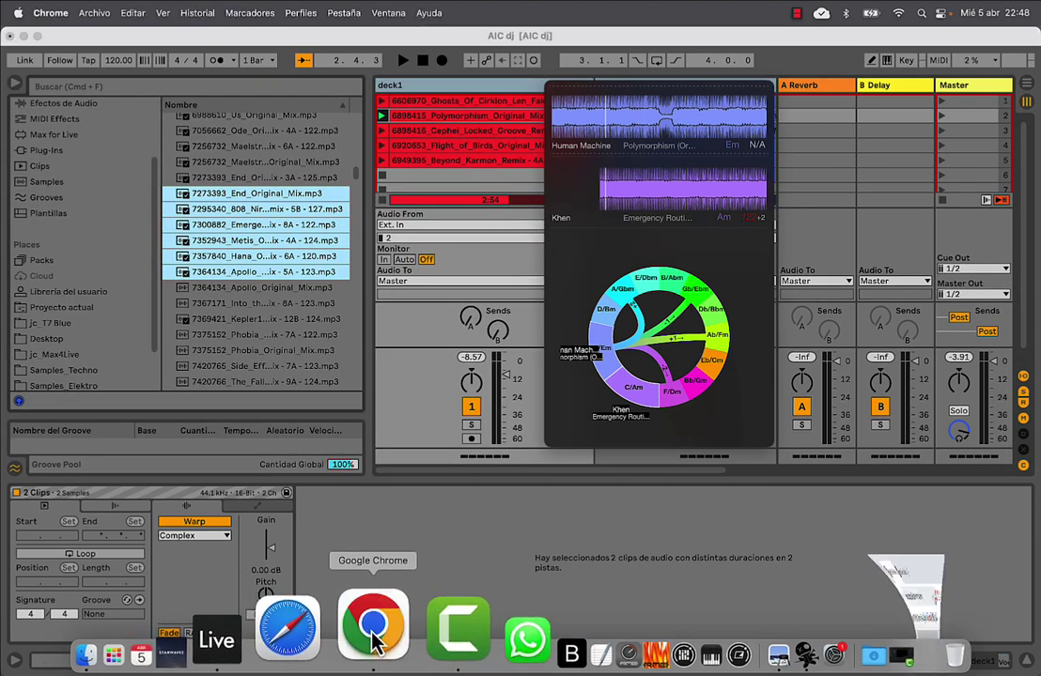
click(365, 68)
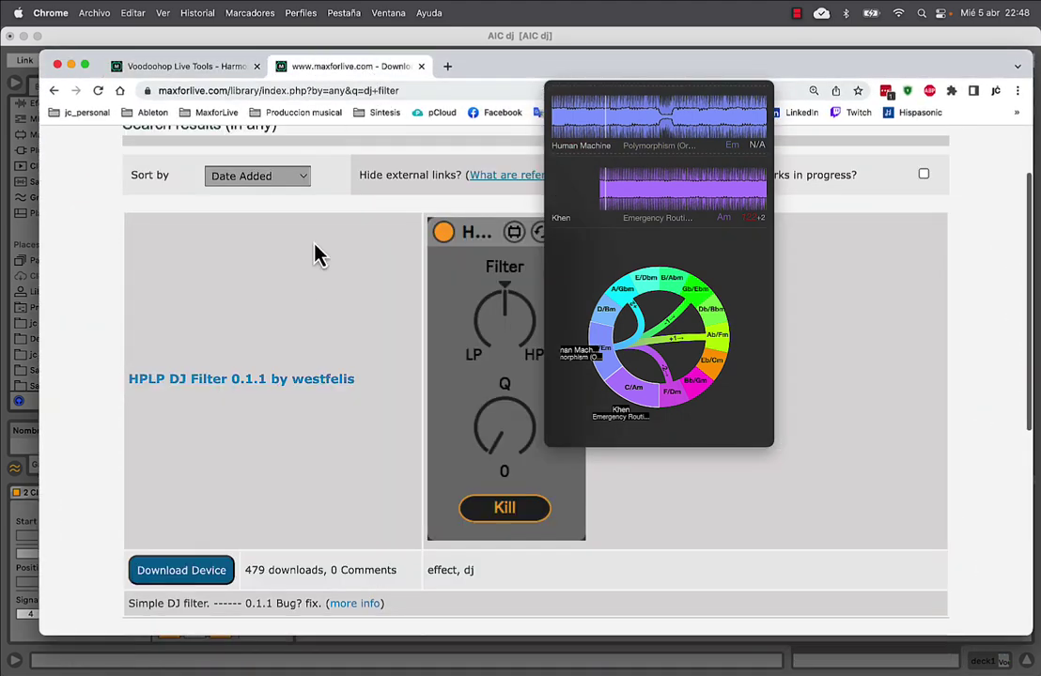
drag(618, 117, 816, 0)
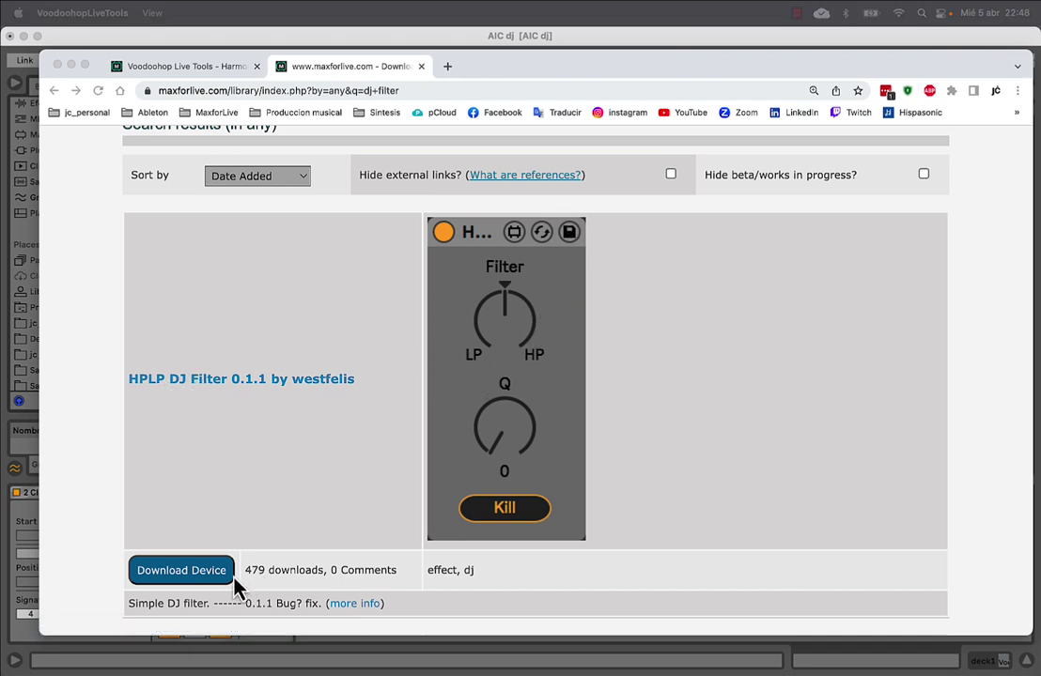
click(70, 65)
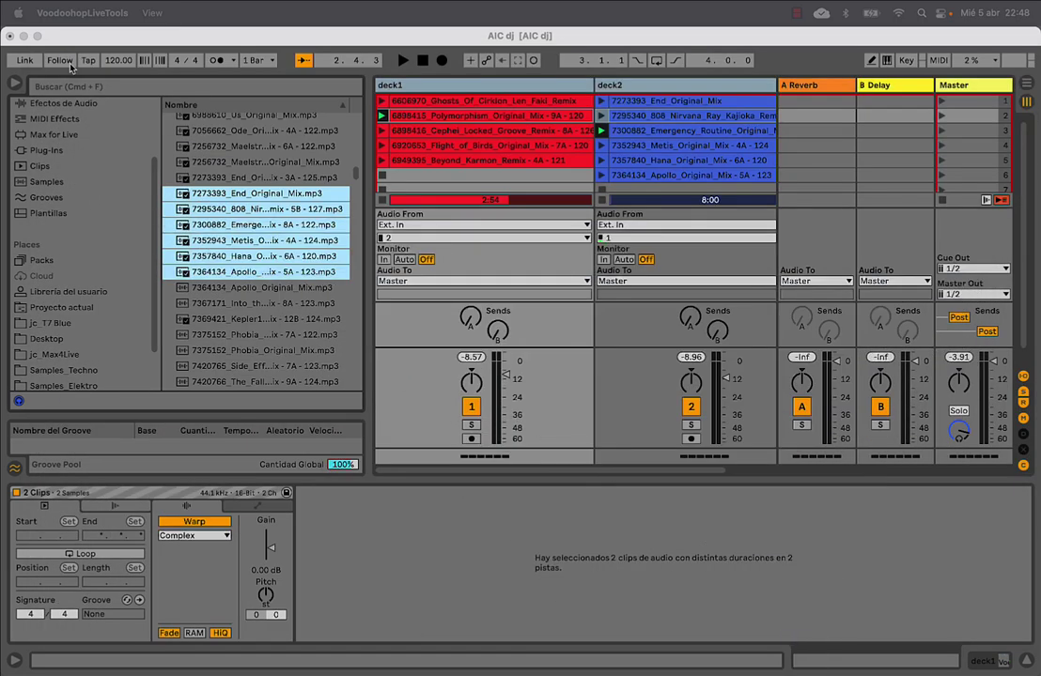
- Add HPLP_DJ_filter.amxd from the DJ folder in jc_Max4Live to the deck1 track
scroll(77, 324, down, 3)
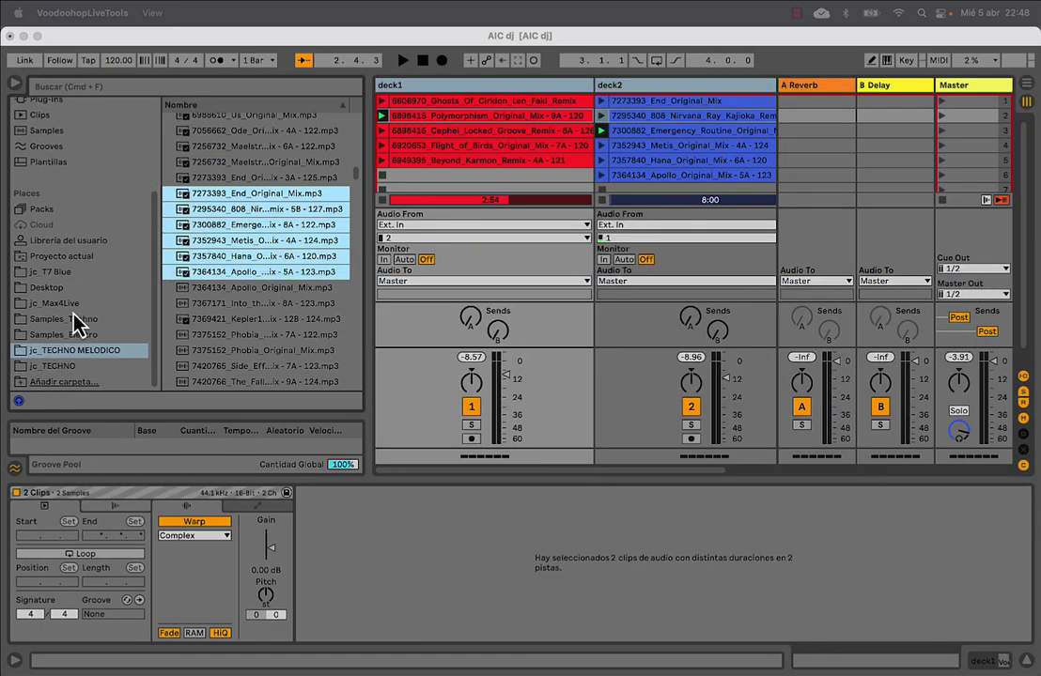
click(67, 302)
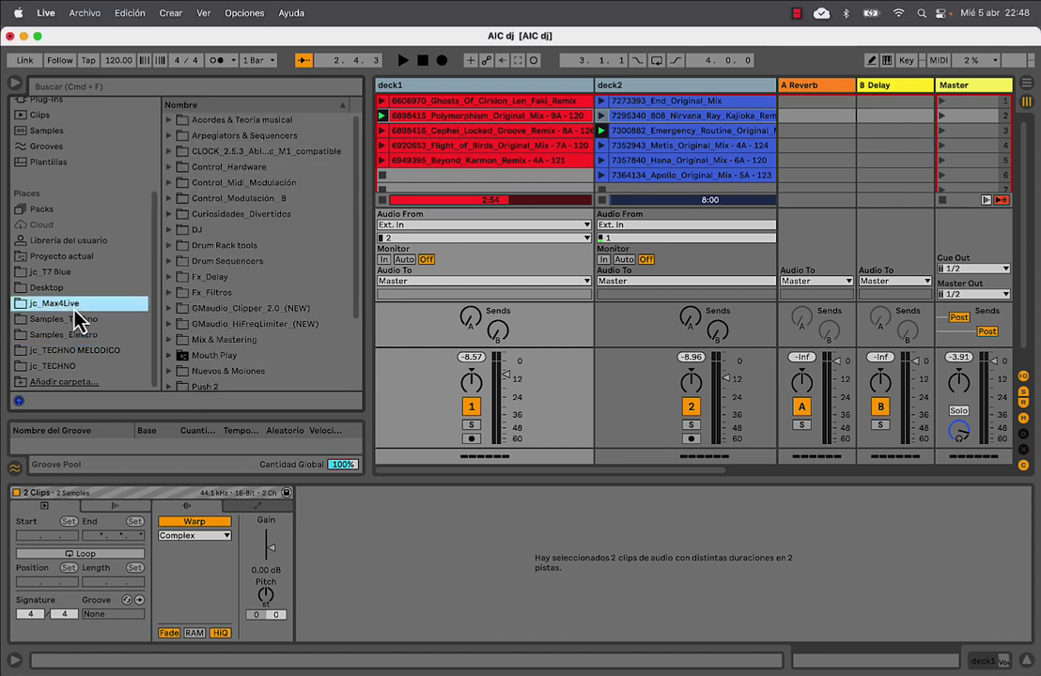
click(171, 232)
scroll(215, 278, down, 3)
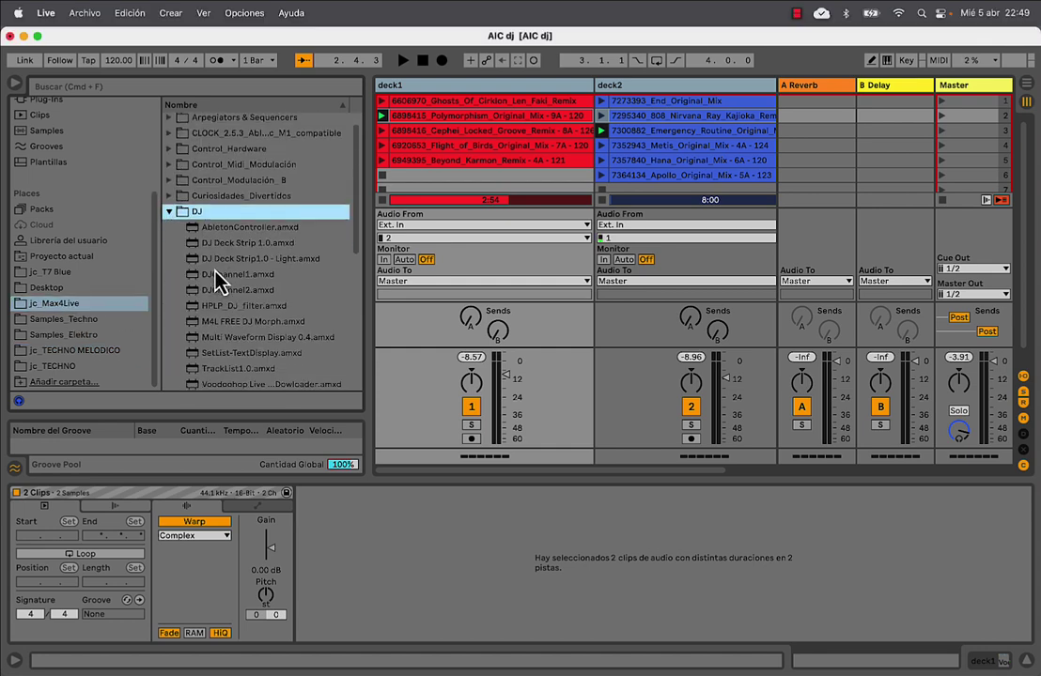
drag(233, 263, 460, 99)
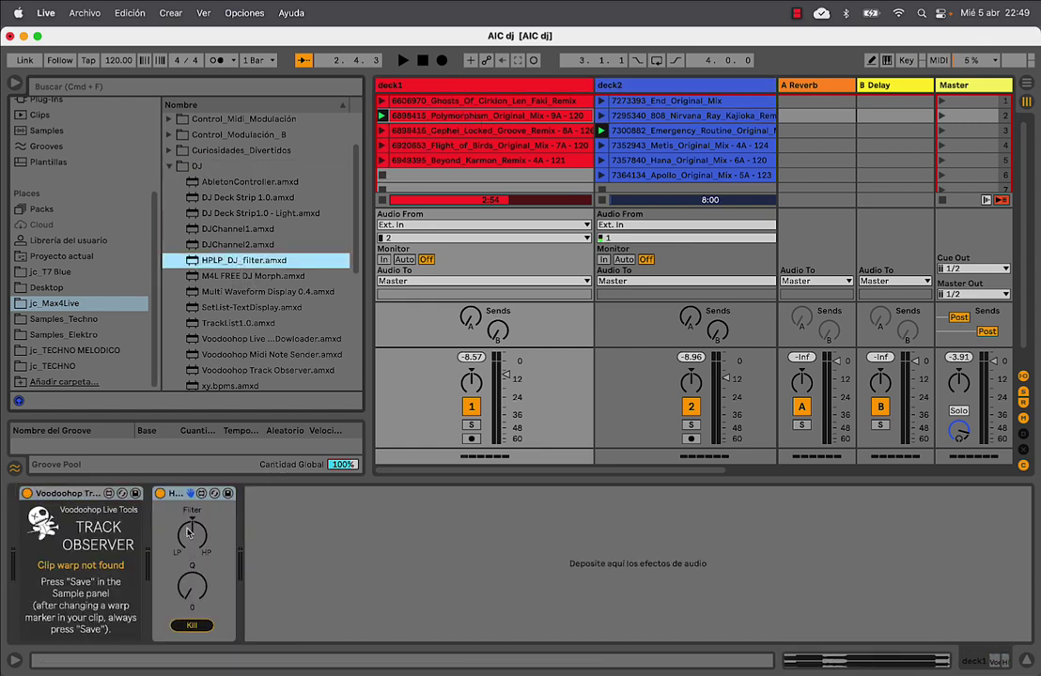
- Group deck1's HPLP DJ filter into an Audio Effect Rack and show the rack's macro controls
key(super+m)
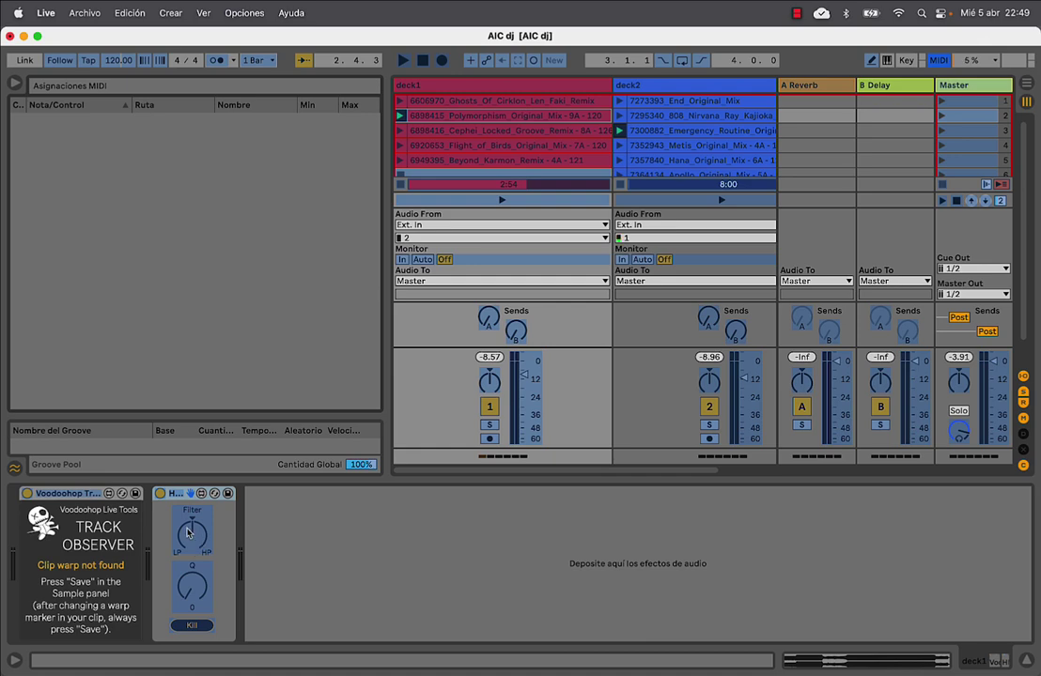
key(super+m)
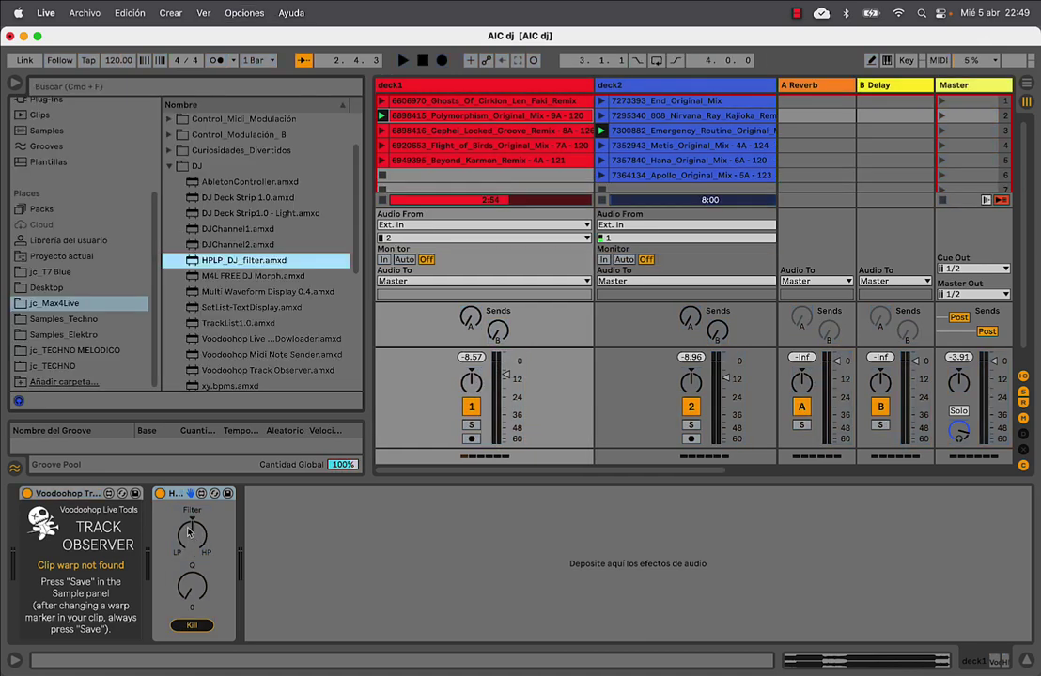
right_click(185, 492)
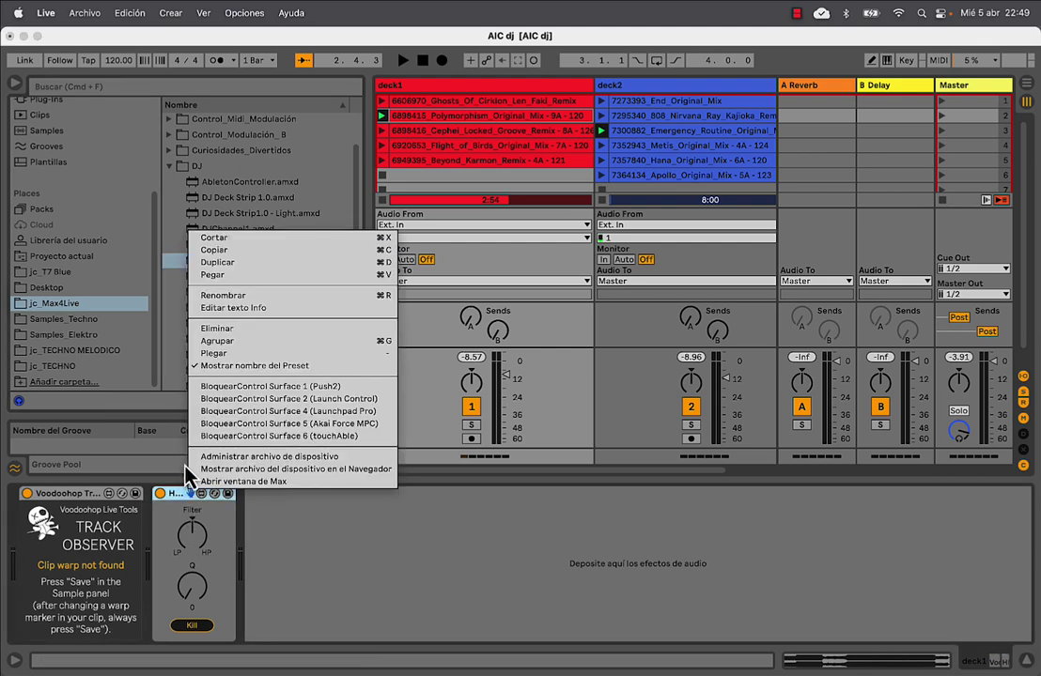
click(226, 344)
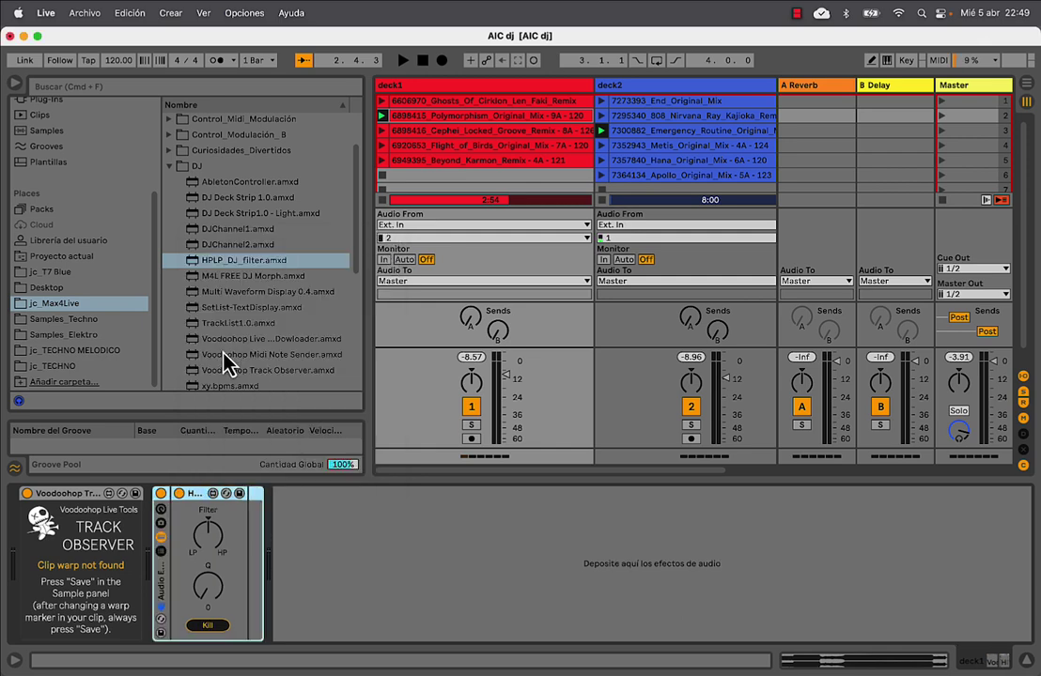
click(161, 510)
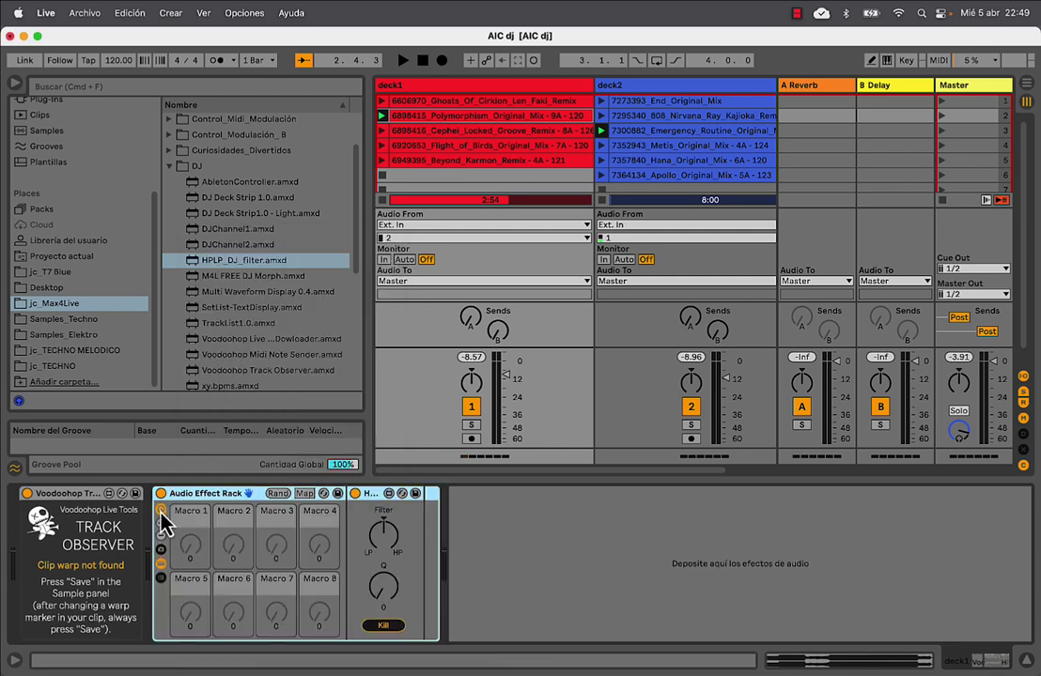
- Map the HPLP filter's Filter knob to Macro 4 and its Q knob to Macro 8
right_click(385, 537)
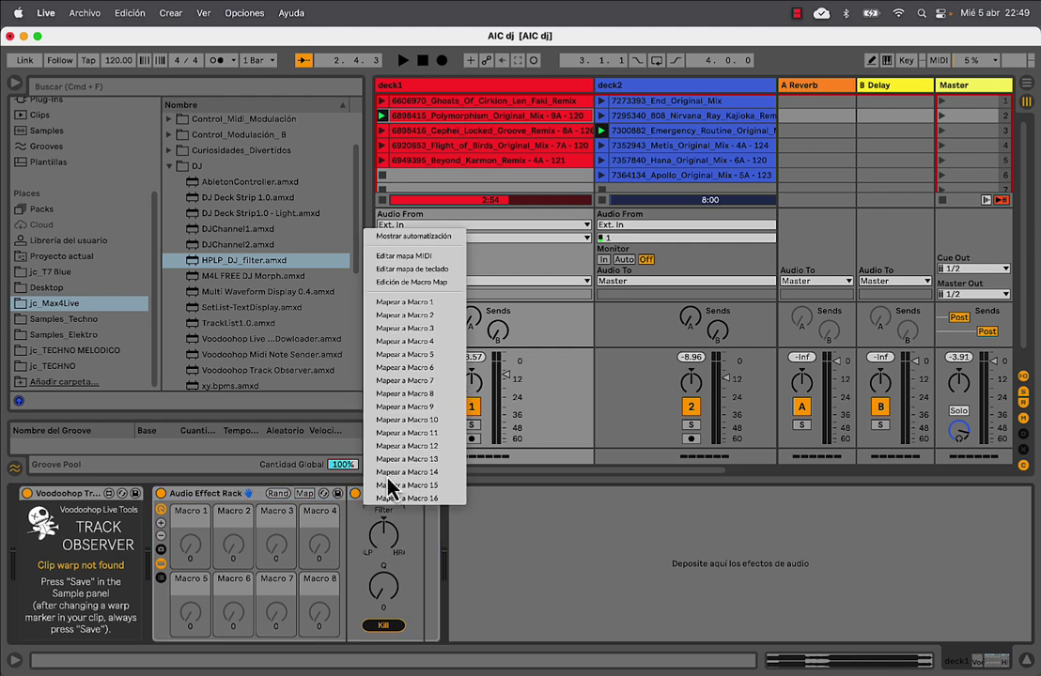
click(403, 342)
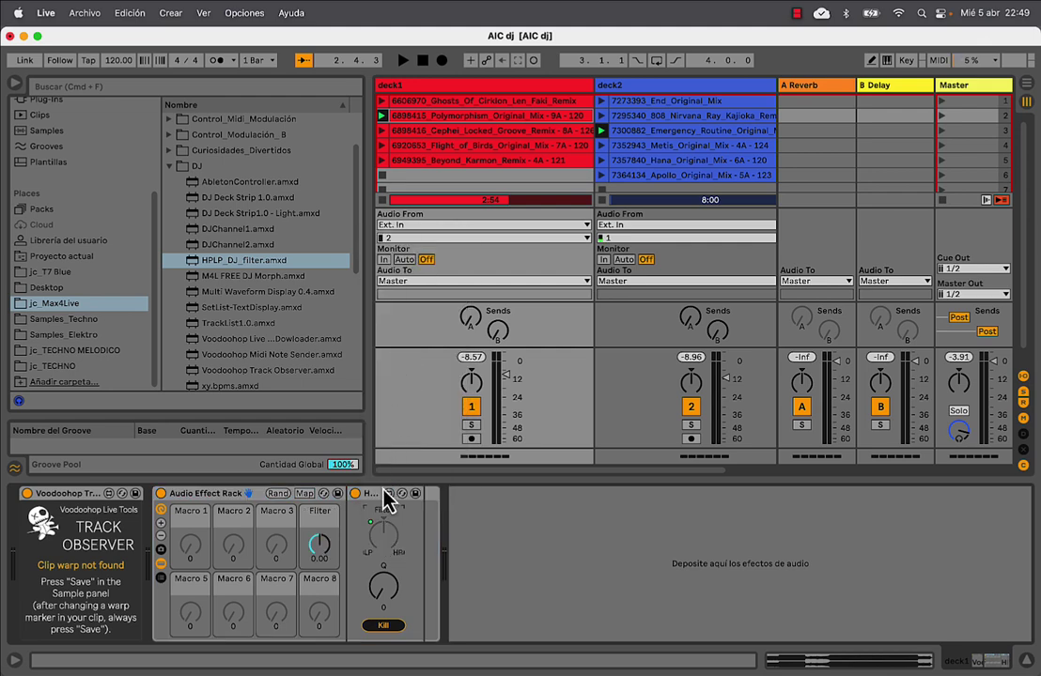
right_click(385, 590)
click(408, 450)
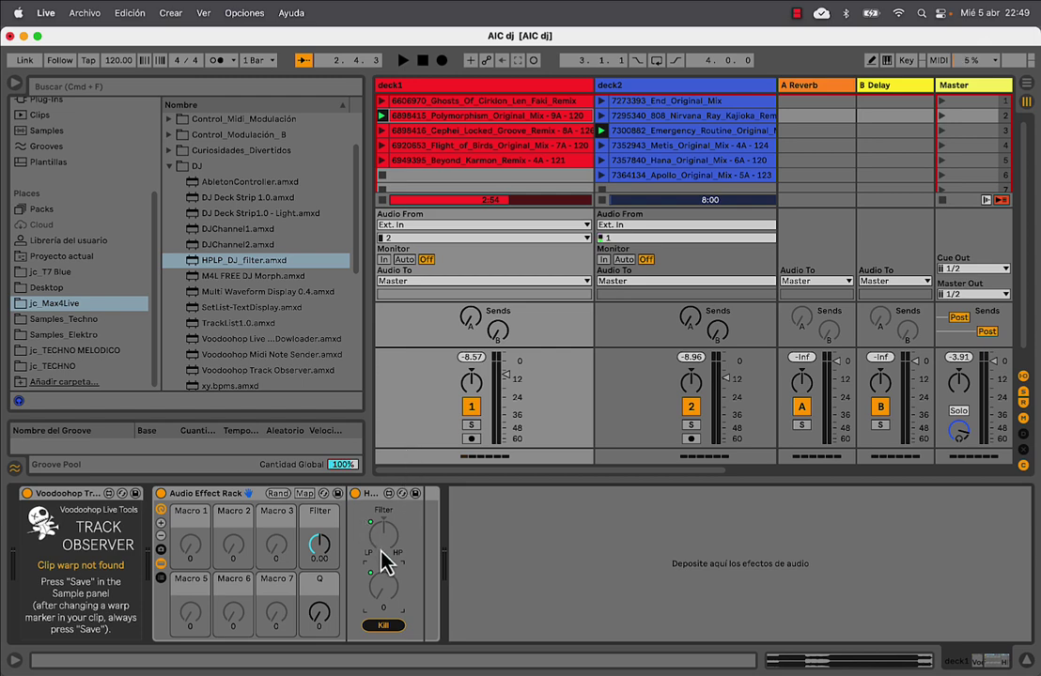
- Review the available MIDI control surfaces in the Link Tempo MIDI preferences and close the preferences unchanged
click(319, 547)
key(super+comma)
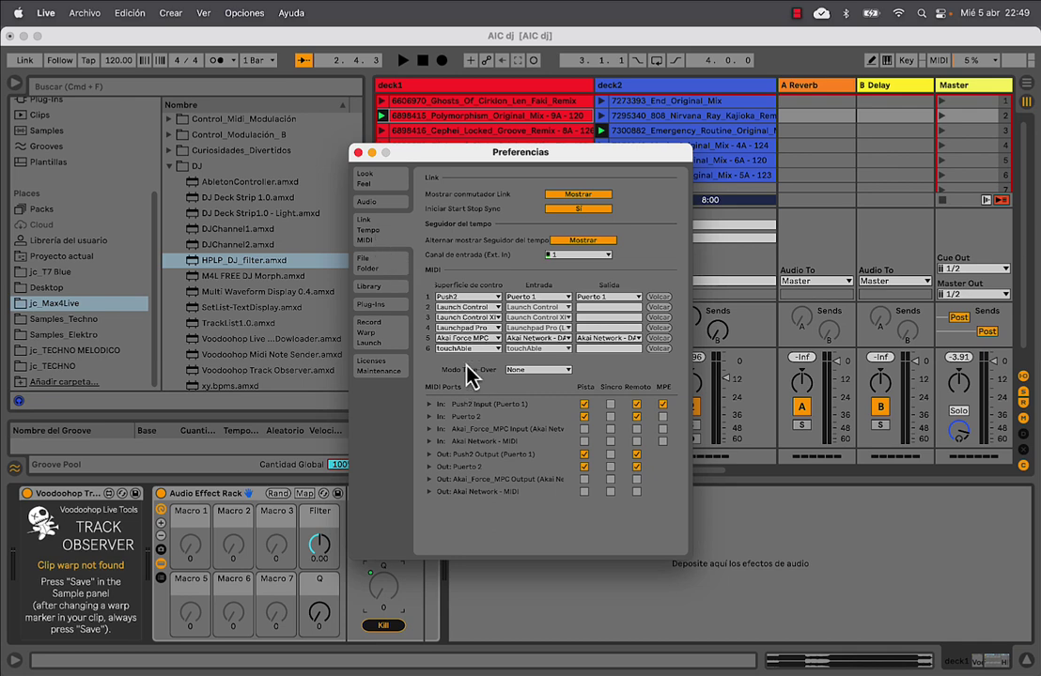
click(466, 300)
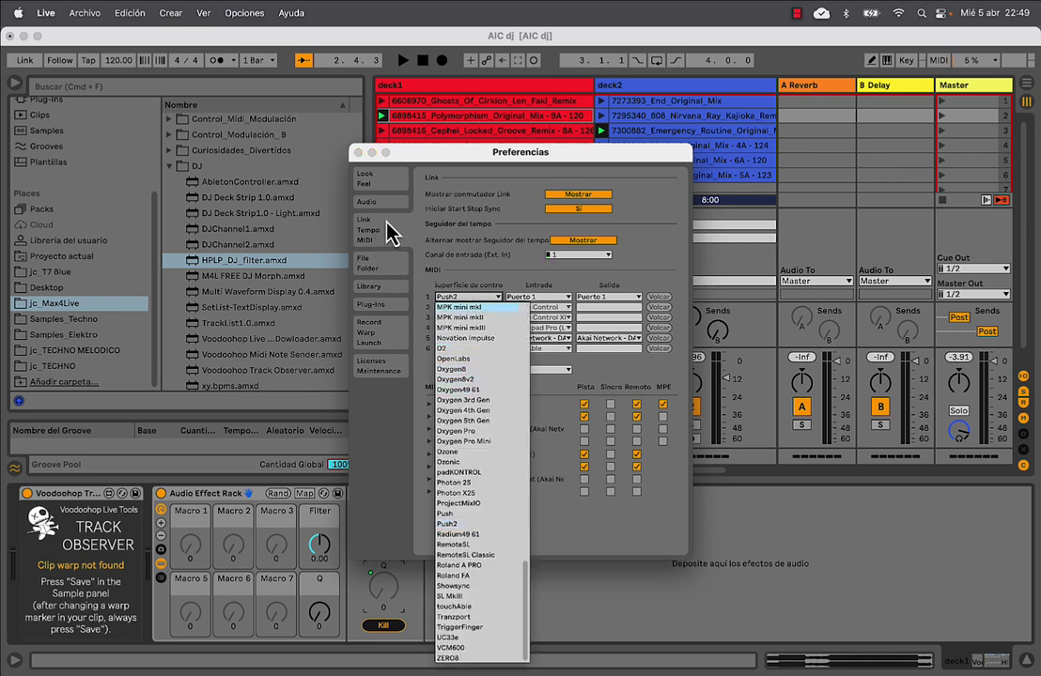
click(385, 160)
click(358, 153)
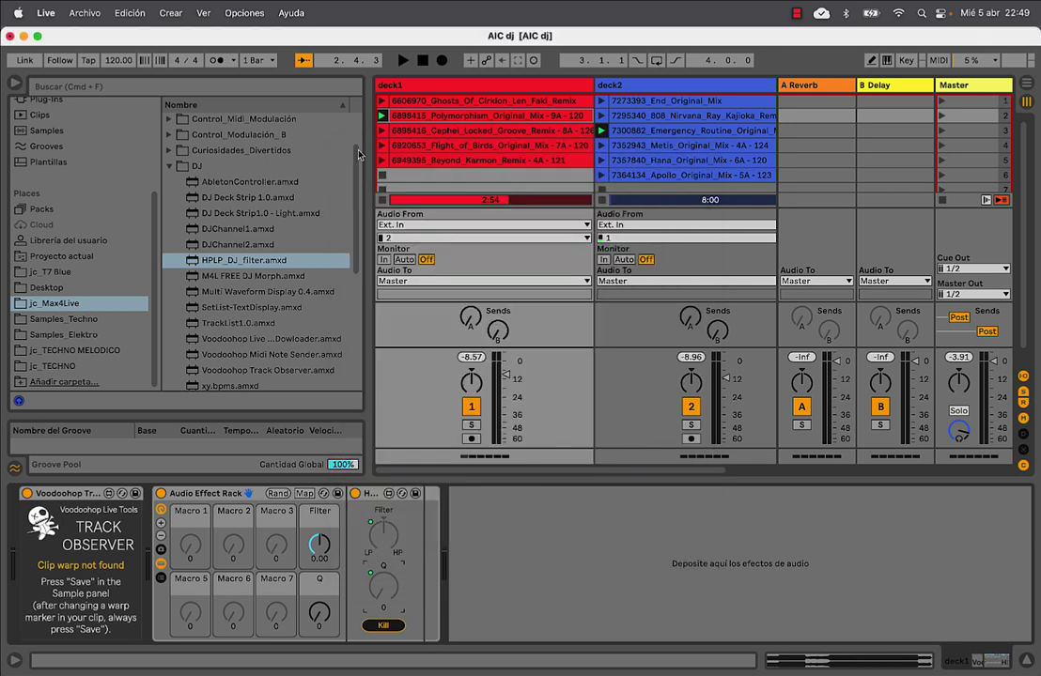
- Remove the HPLP DJ filter mappings from Macro 4 and Macro 8 of deck1's Audio Effect Rack
key(super+m)
key(super+m)
right_click(319, 549)
click(320, 553)
right_click(325, 555)
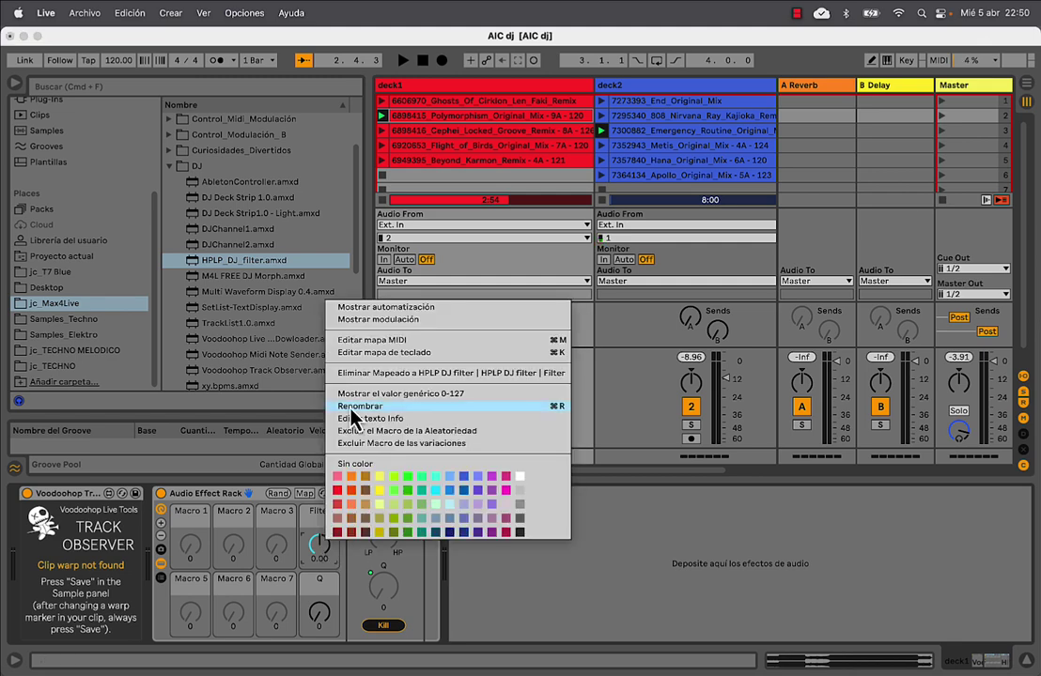
click(357, 373)
right_click(319, 615)
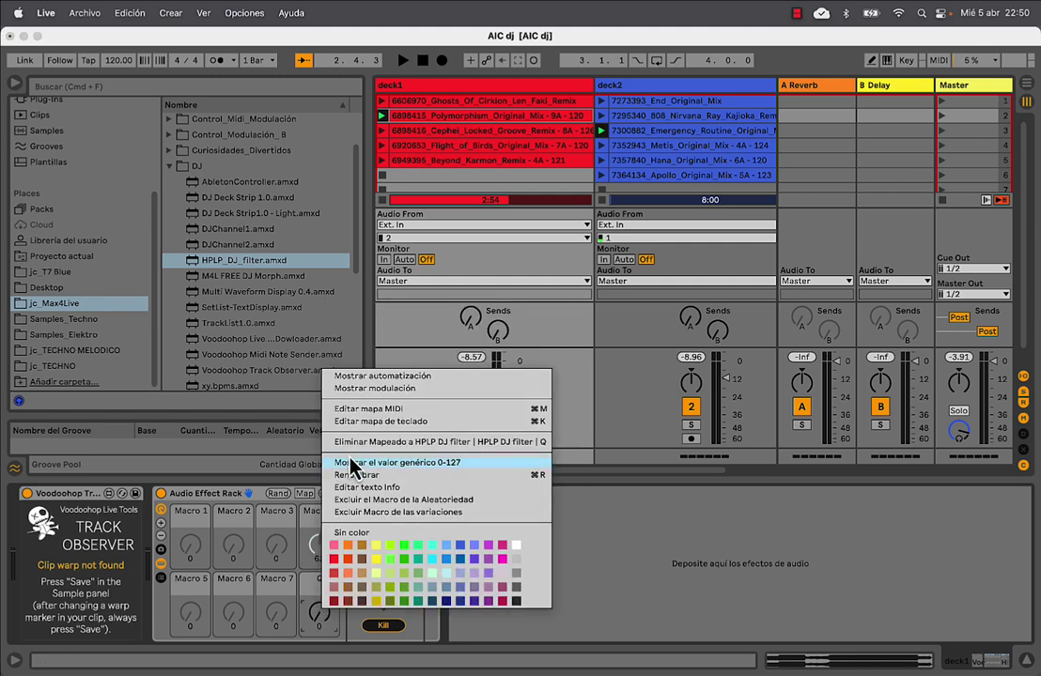
click(303, 387)
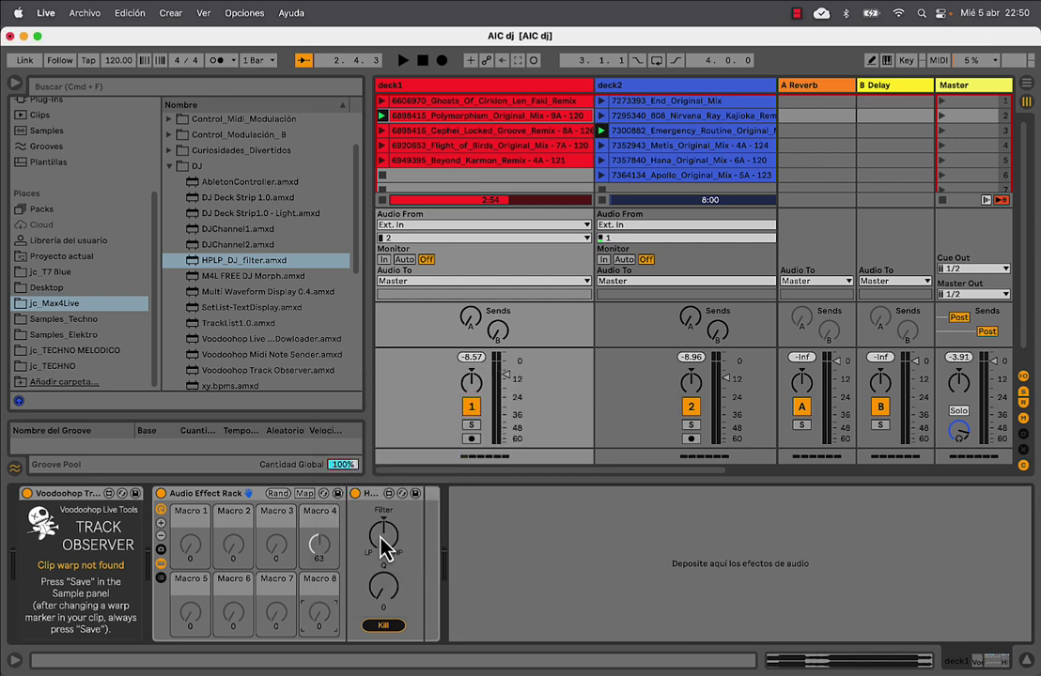
- Map the HPLP filter's Filter knob to Macro 1 and its Q knob to Macro 2
right_click(383, 549)
click(416, 300)
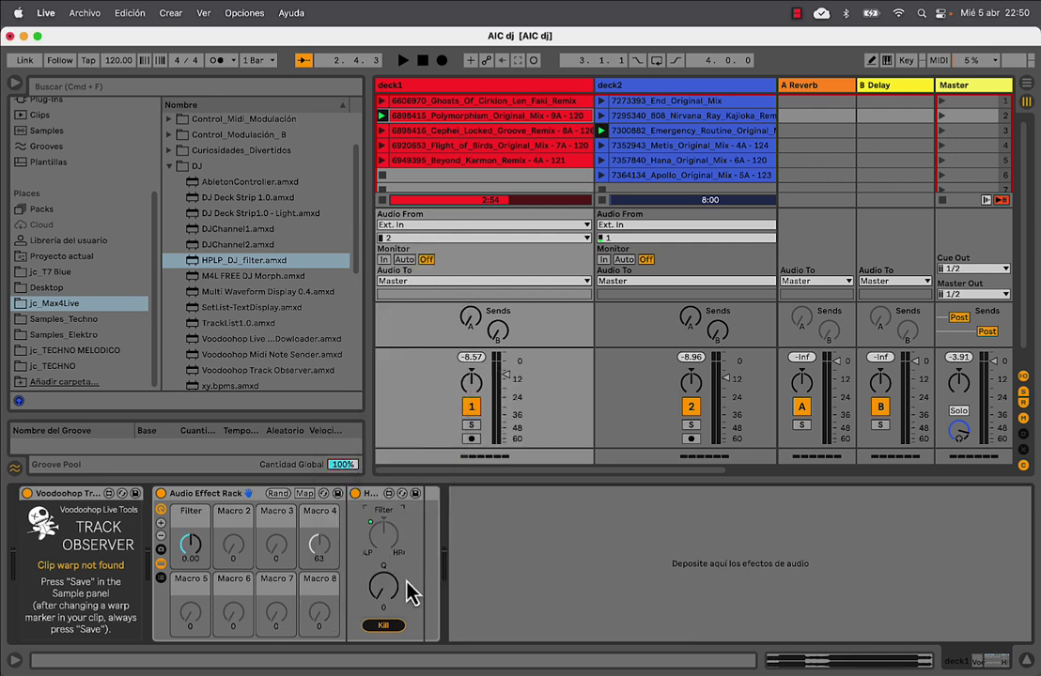
right_click(383, 590)
click(409, 354)
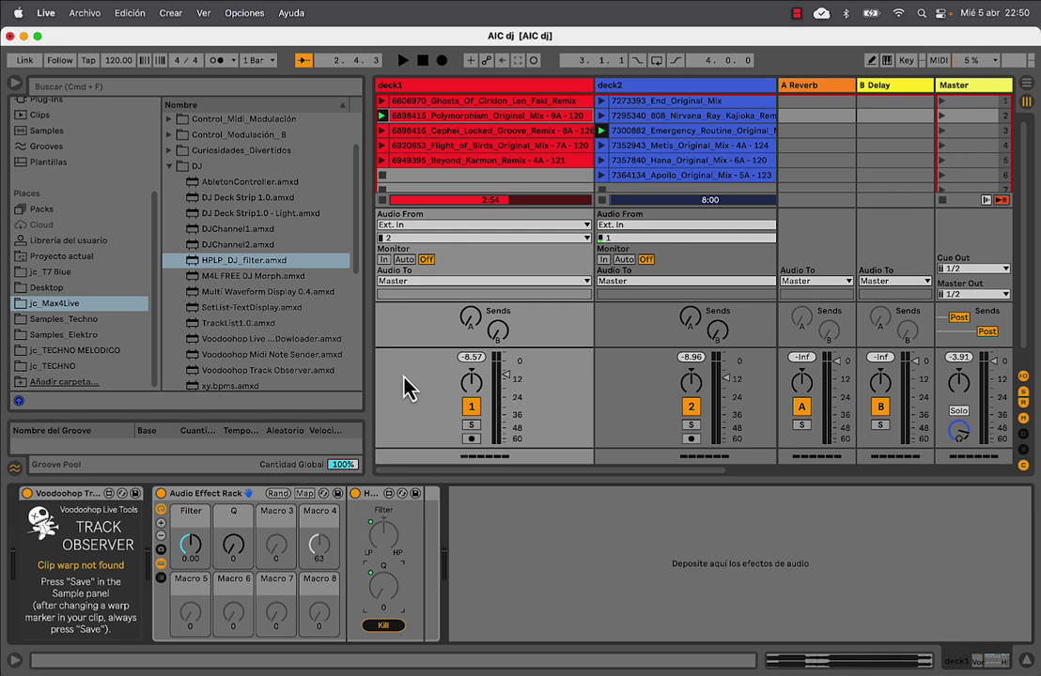
- Reduce the Audio Effect Rack's visible macros to only Filter and Q
click(162, 537)
click(162, 537)
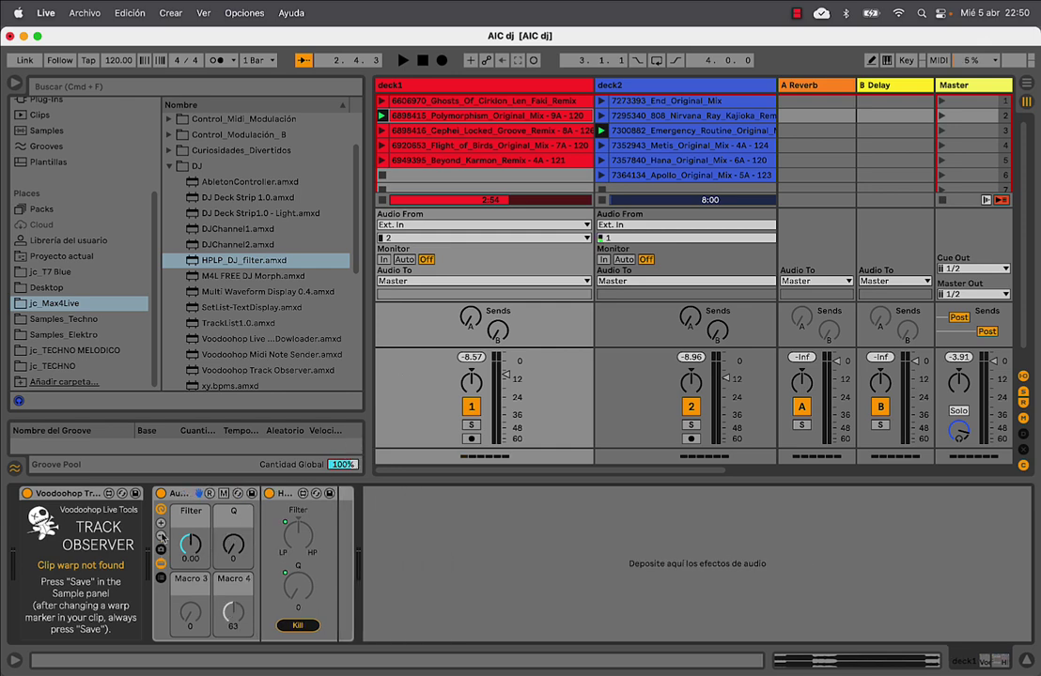
click(162, 538)
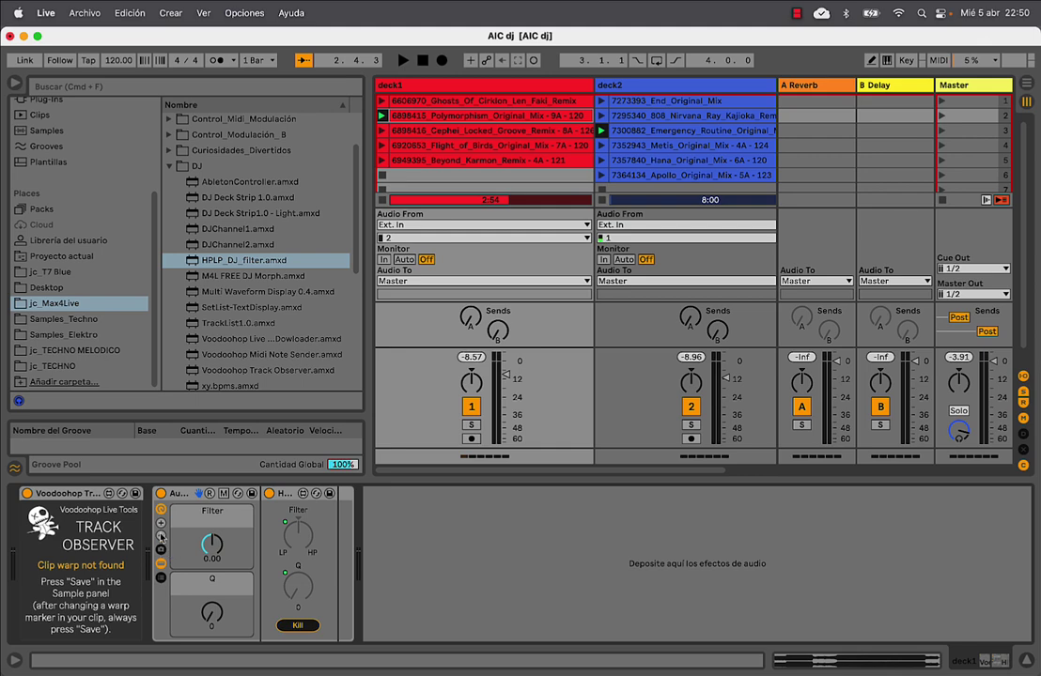
- Copy deck1's Audio Effect Rack to the deck2 track and check the device chains of both decks
click(198, 496)
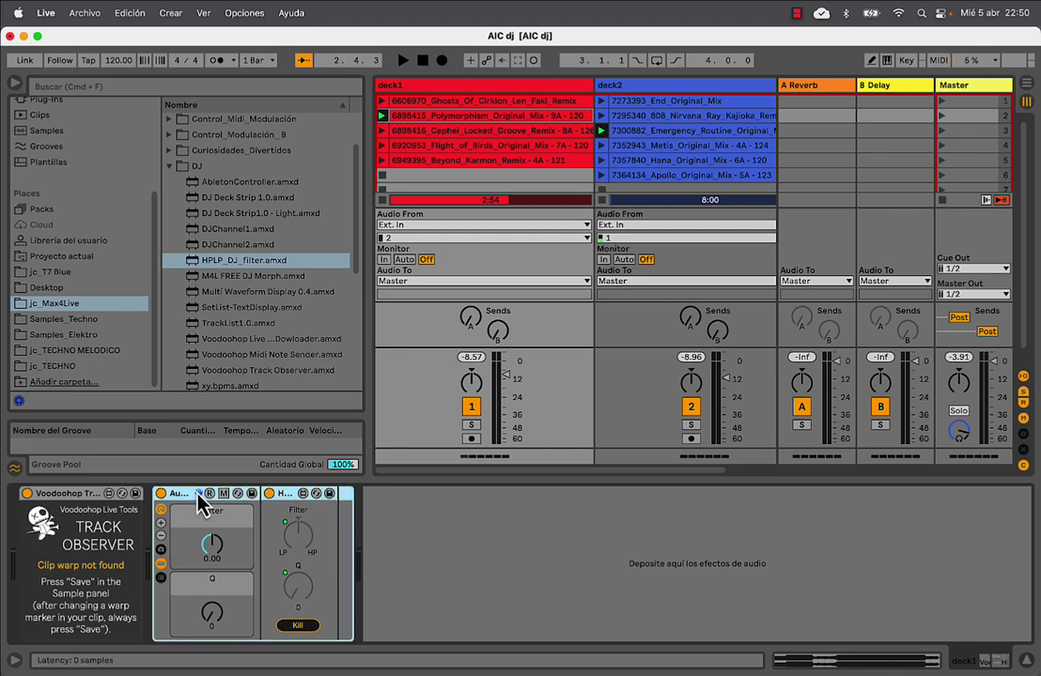
drag(199, 503, 673, 98)
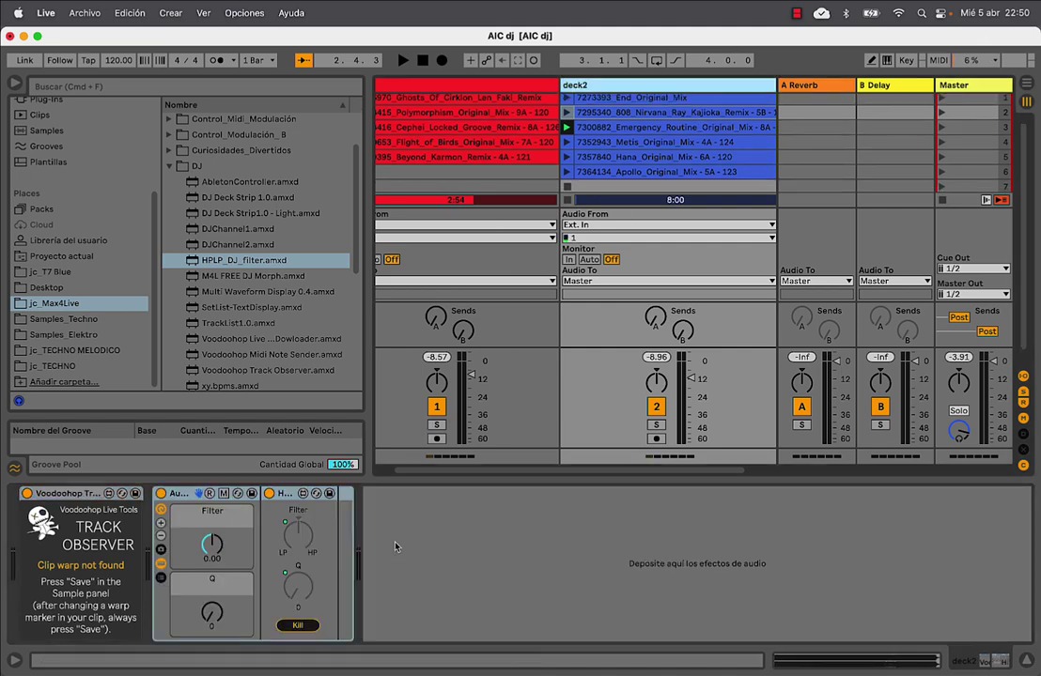
key(Left)
key(Right)
key(Left)
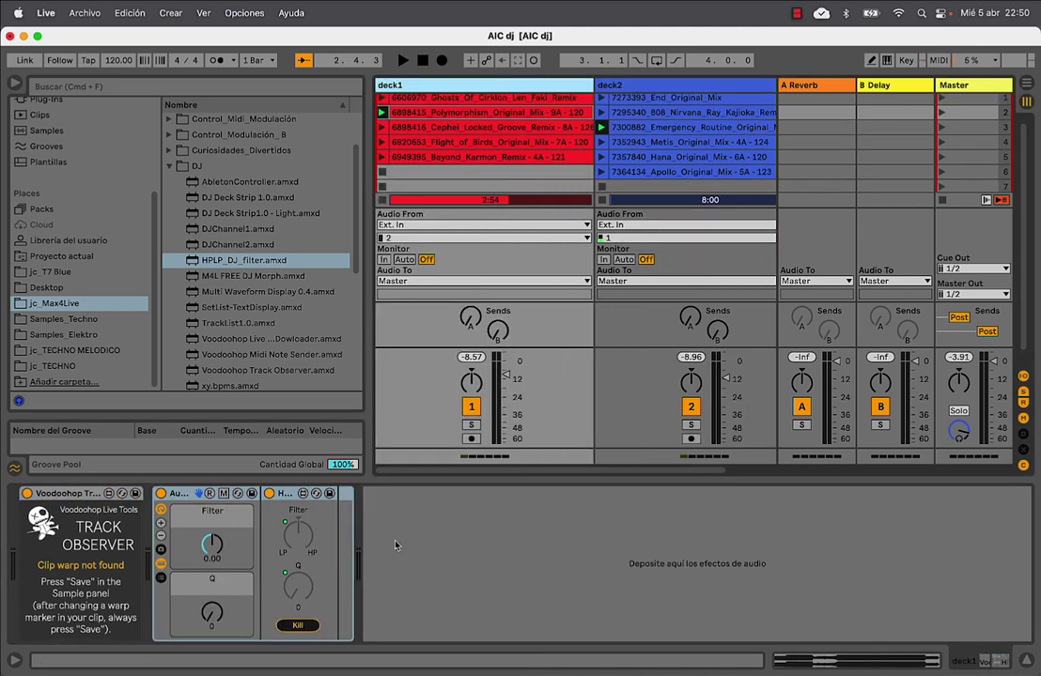
key(Right)
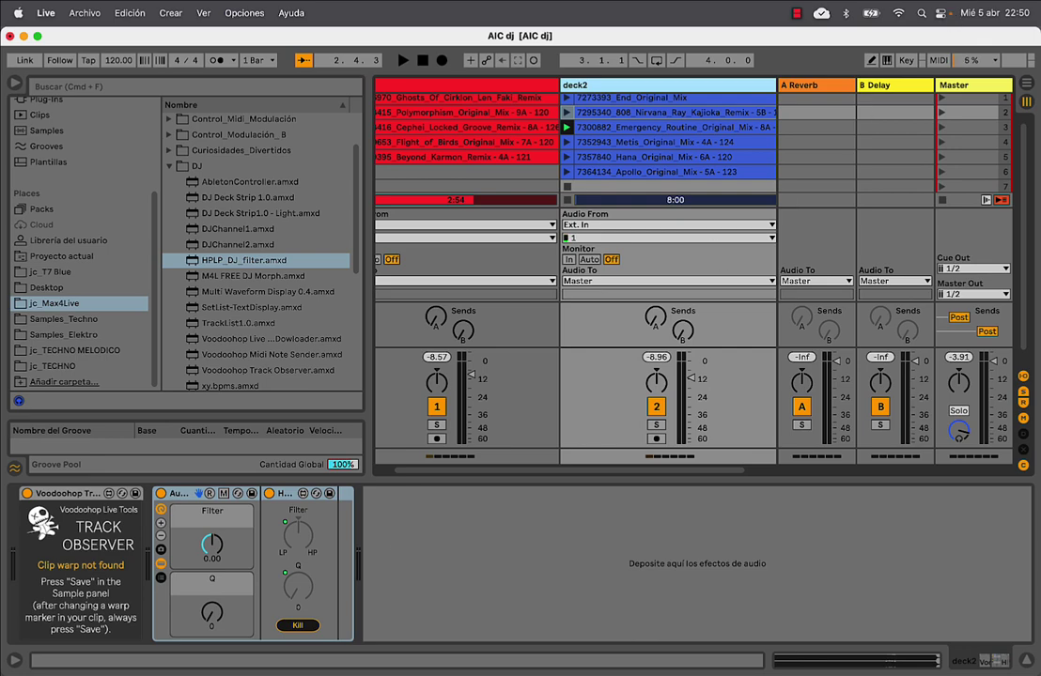
- Display the Voodoohop Live Tools window with the track waveforms and harmonic wheel, switching between deck1 and deck2
drag(921, 2, 955, 108)
key(Left)
key(Right)
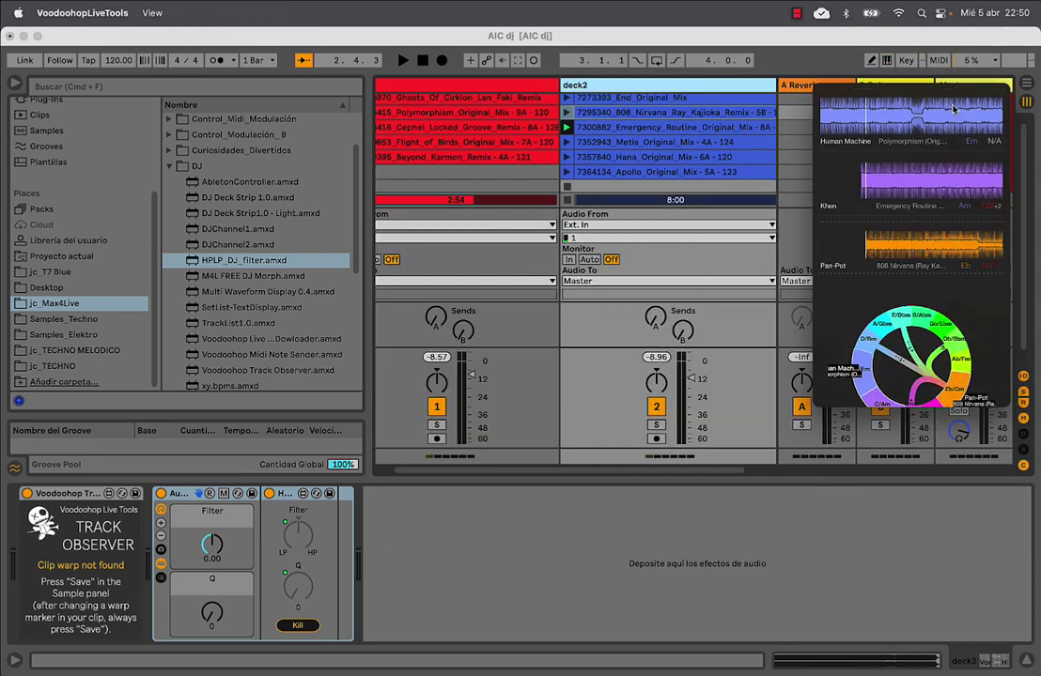
key(Left)
key(Right)
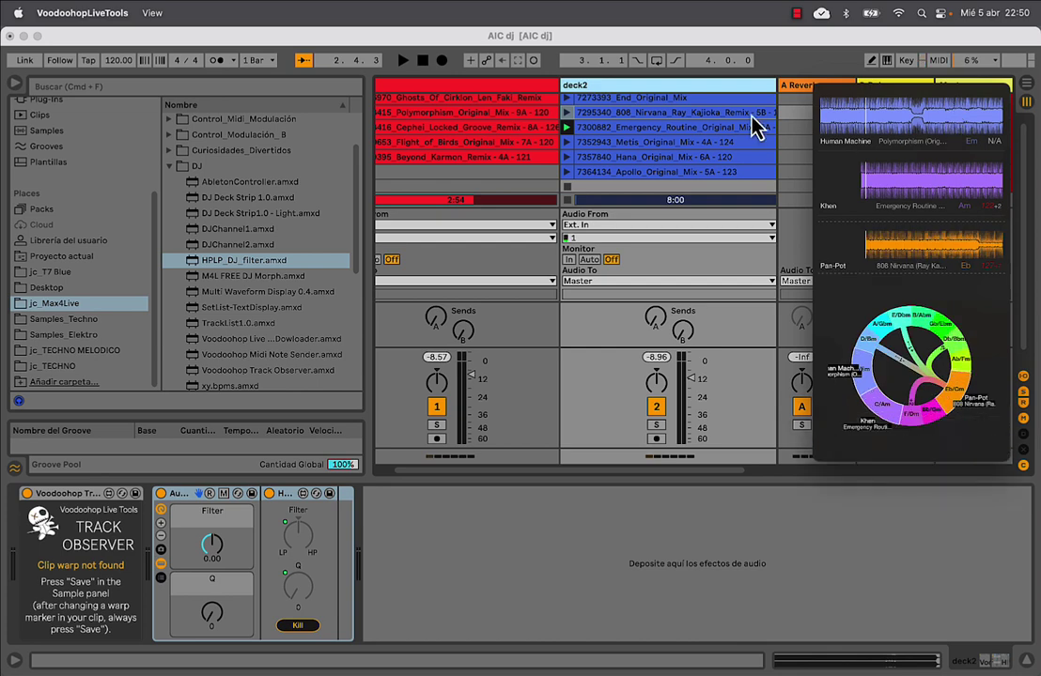
- Play the session to try the Filter and Q macros on deck2 and deck1, then stop playback
click(403, 61)
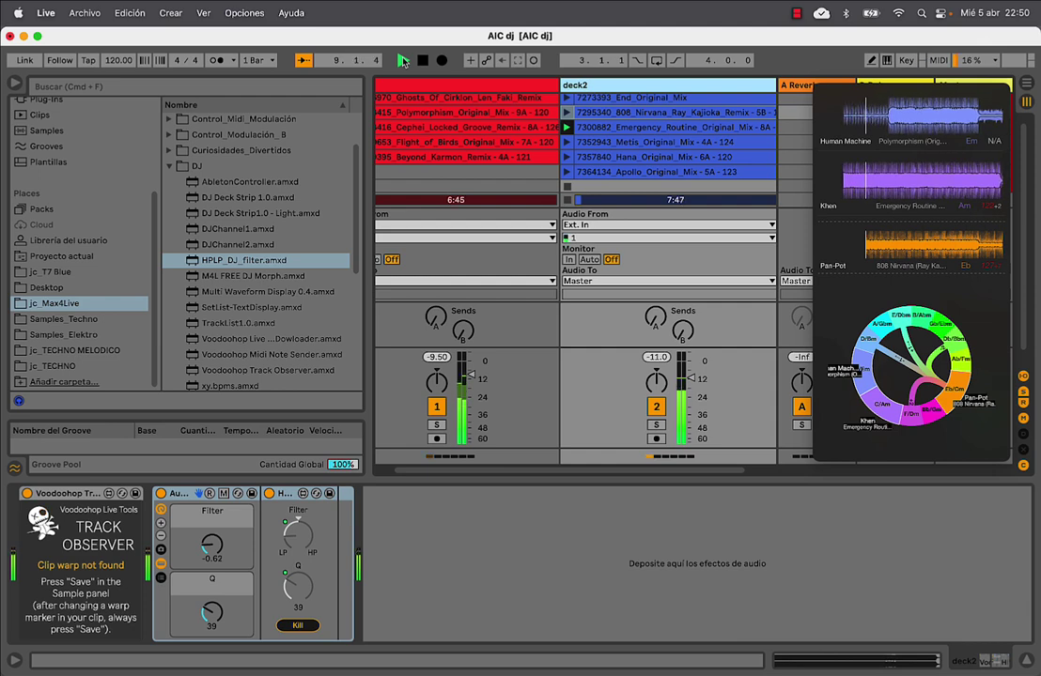
key(Left)
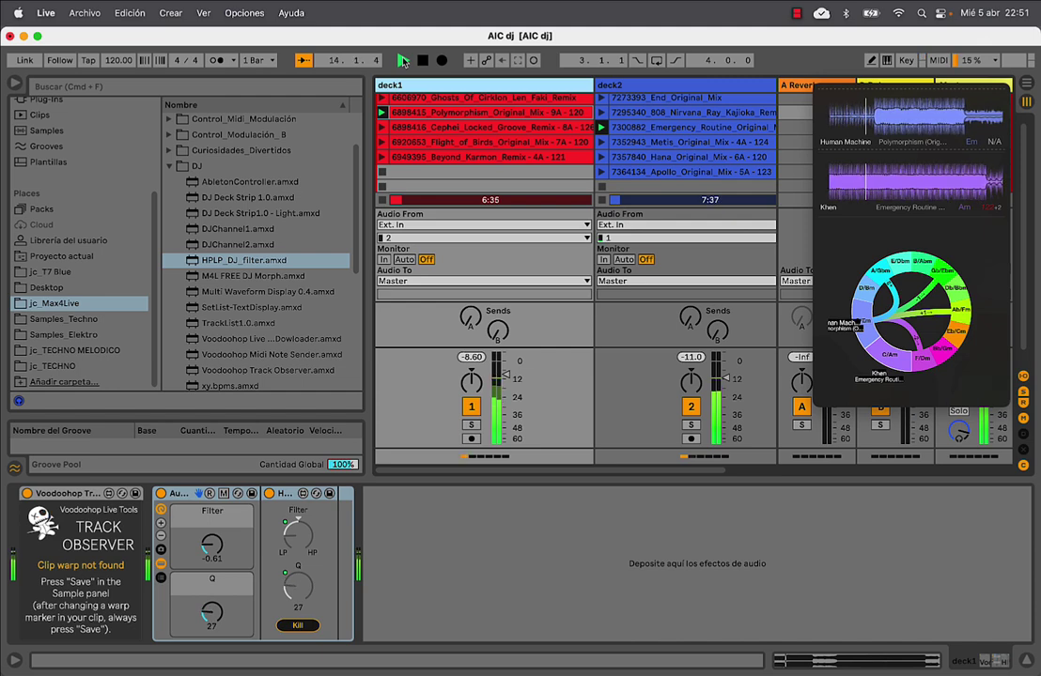
key(space)
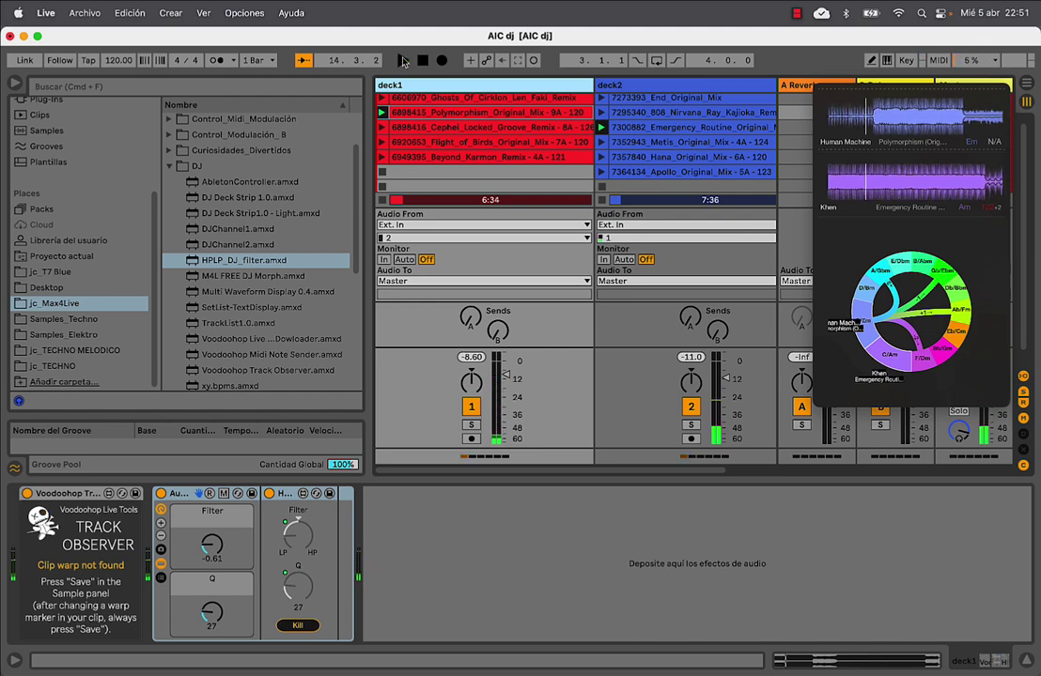